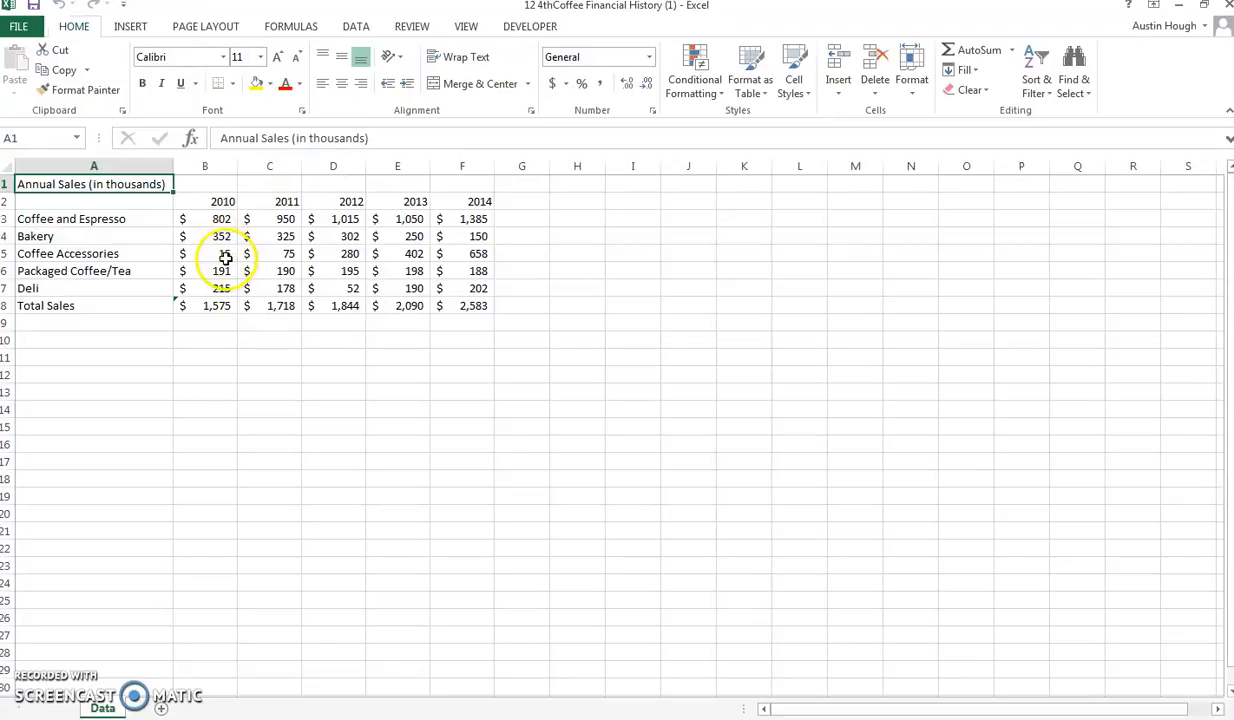
- Insert a trial 2-D pie chart from cells B2:B8, including the year and total, and delete it
{"action": "left_click_drag", "start_coordinate": [220, 201], "coordinate": [226, 309]}
{"action": "left_click", "coordinate": [130, 26]}
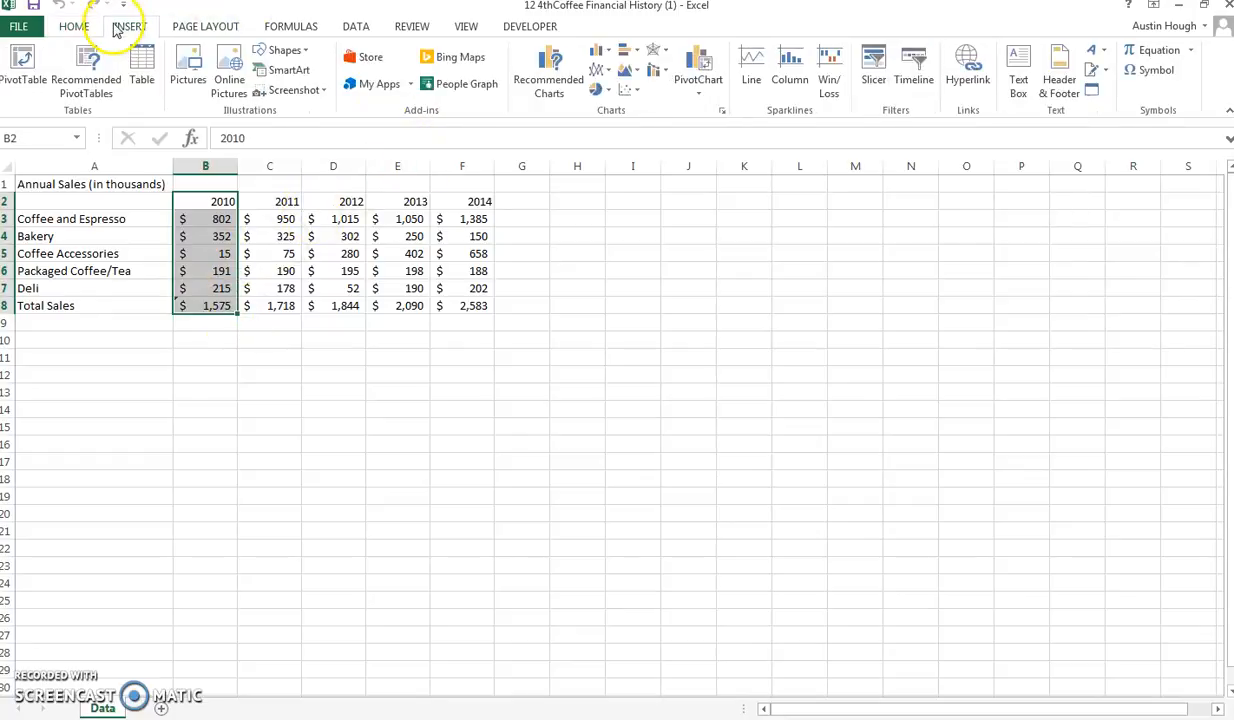
{"action": "left_click", "coordinate": [605, 93]}
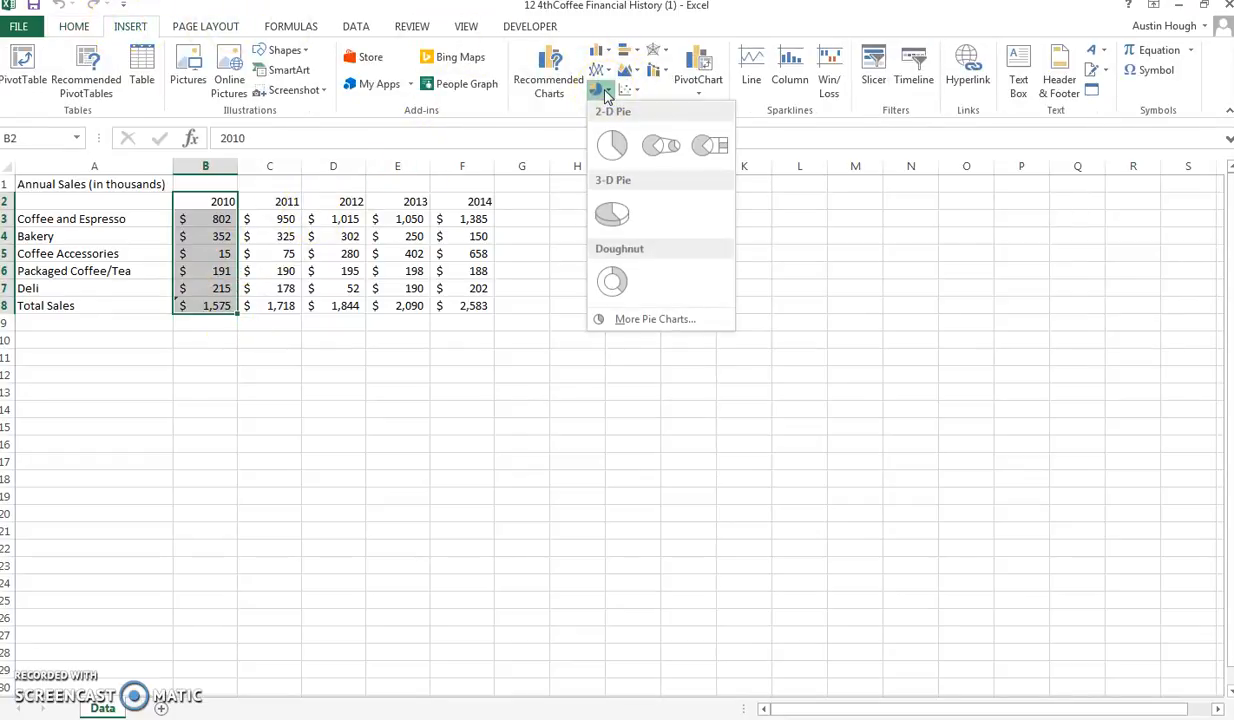
{"action": "left_click", "coordinate": [614, 143]}
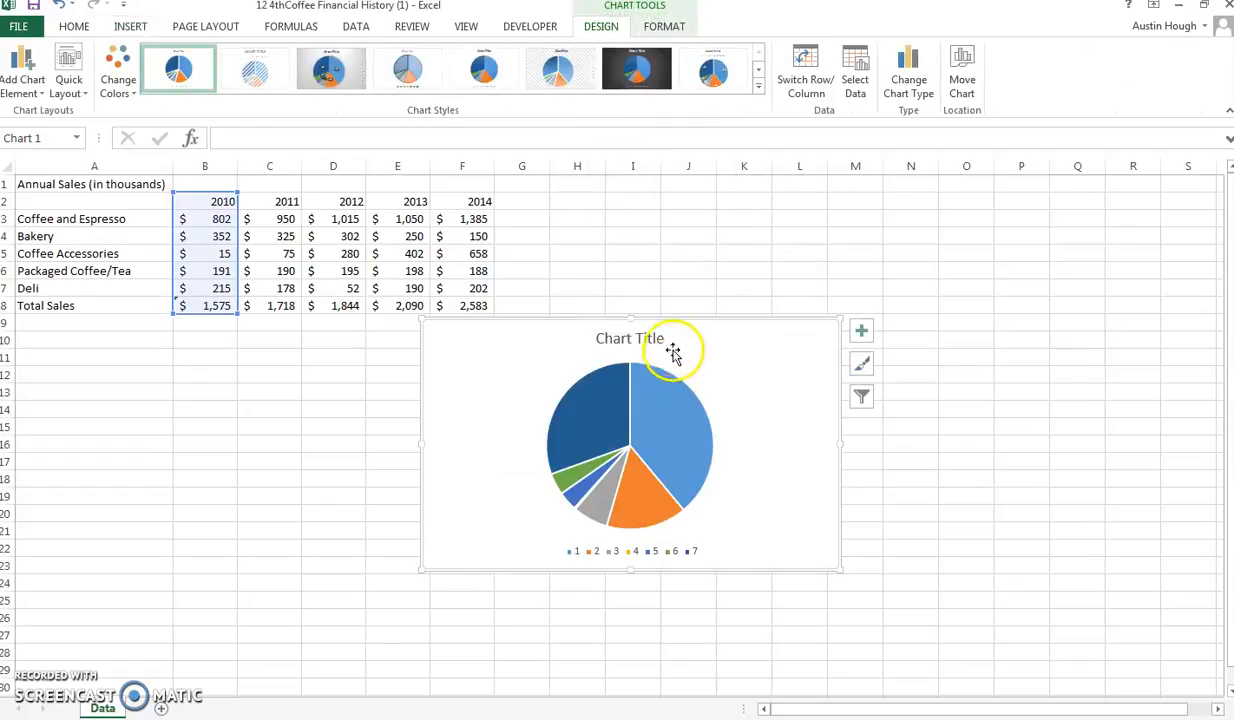
{"action": "mouse_move", "coordinate": [657, 423]}
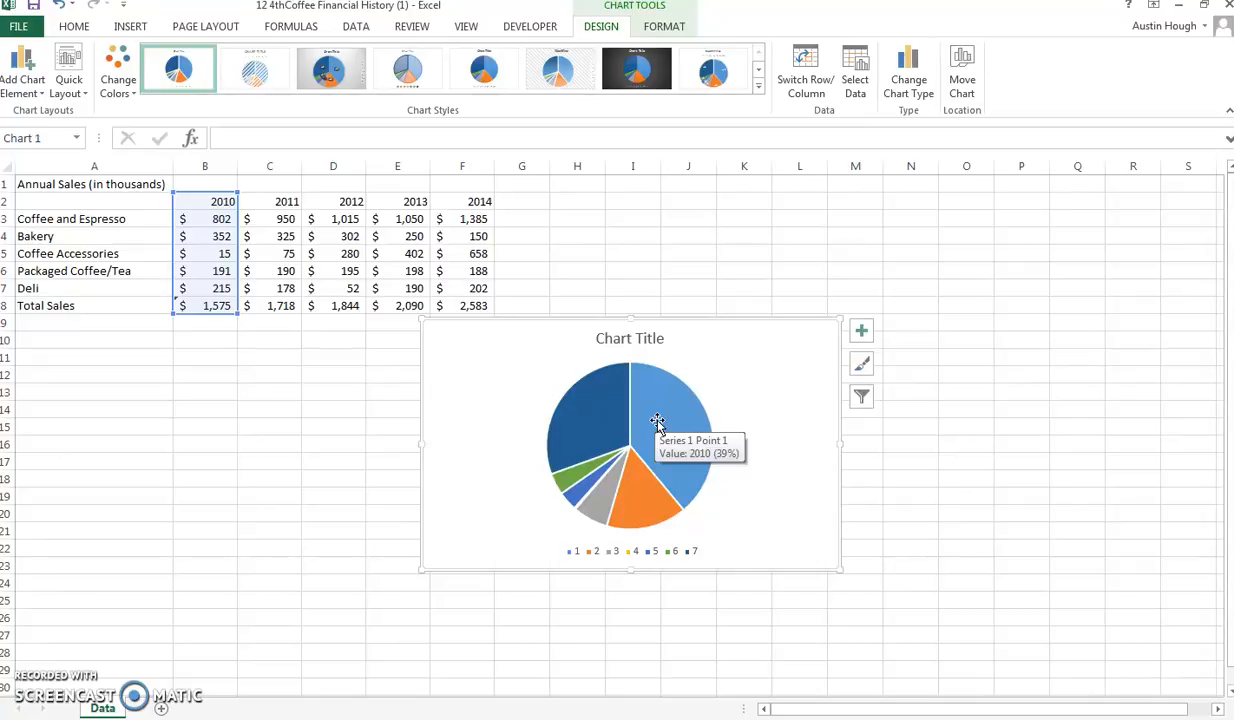
{"action": "left_click", "coordinate": [600, 407]}
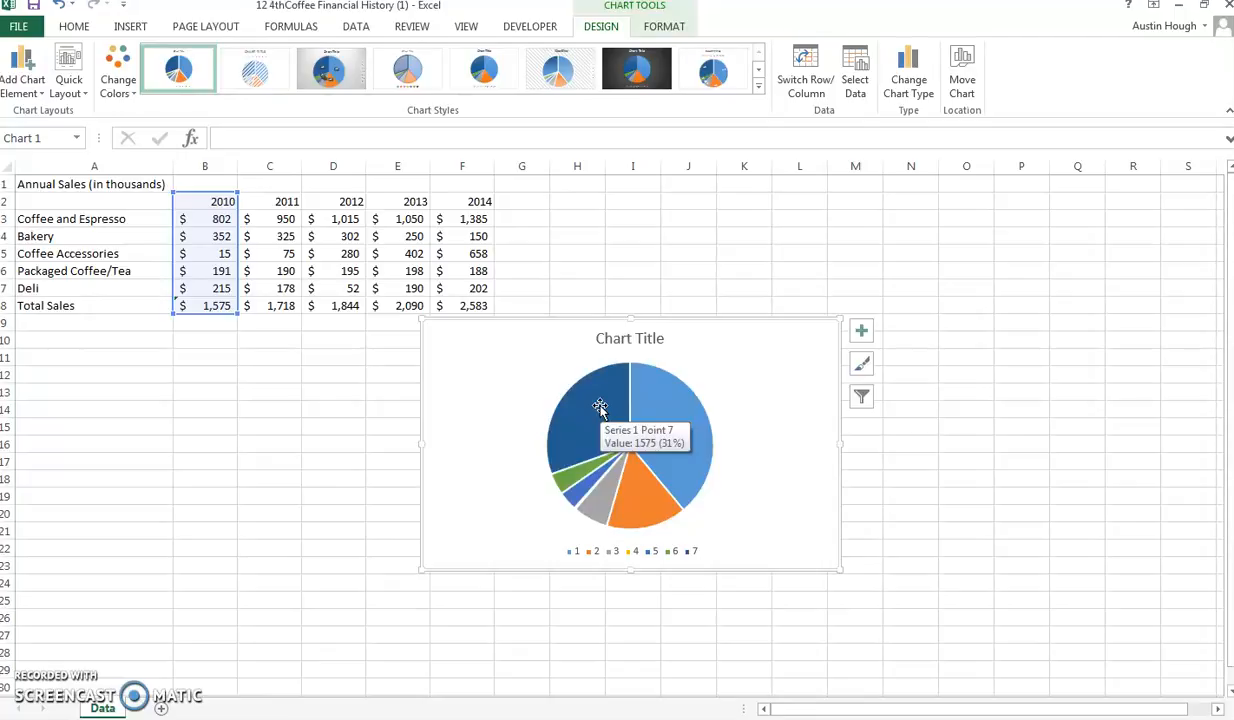
{"action": "left_click", "coordinate": [779, 408]}
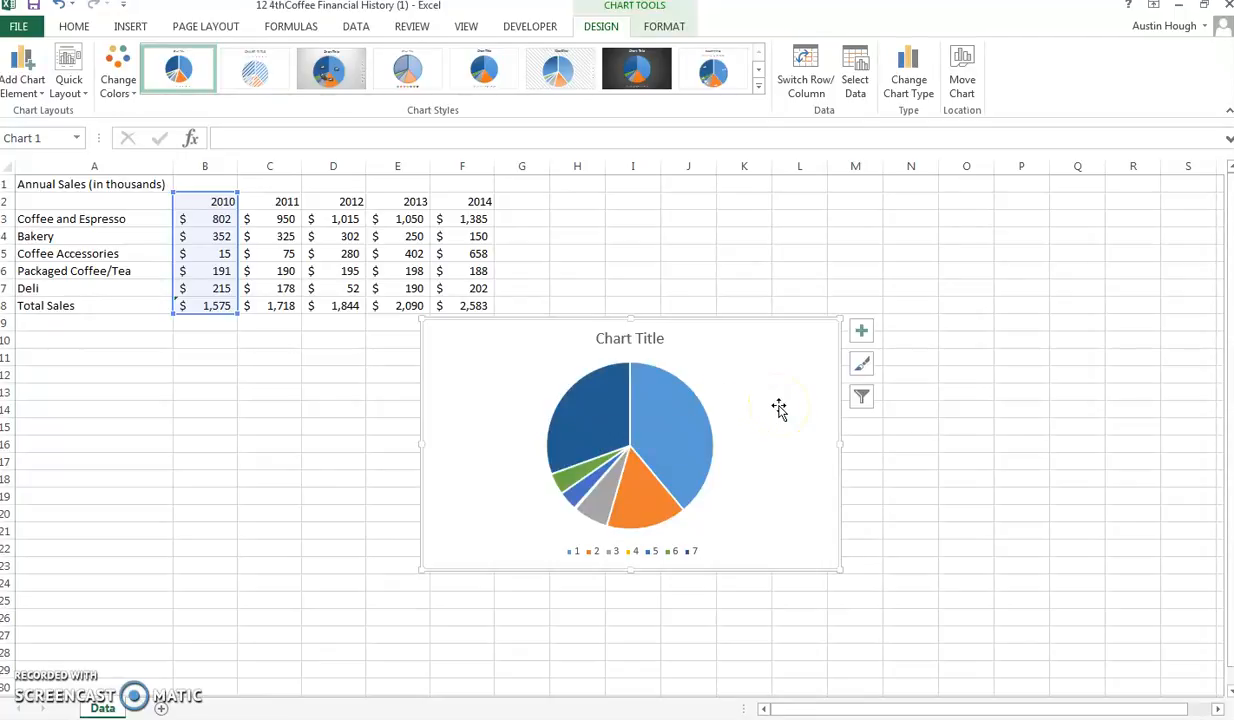
{"action": "key", "text": "Delete"}
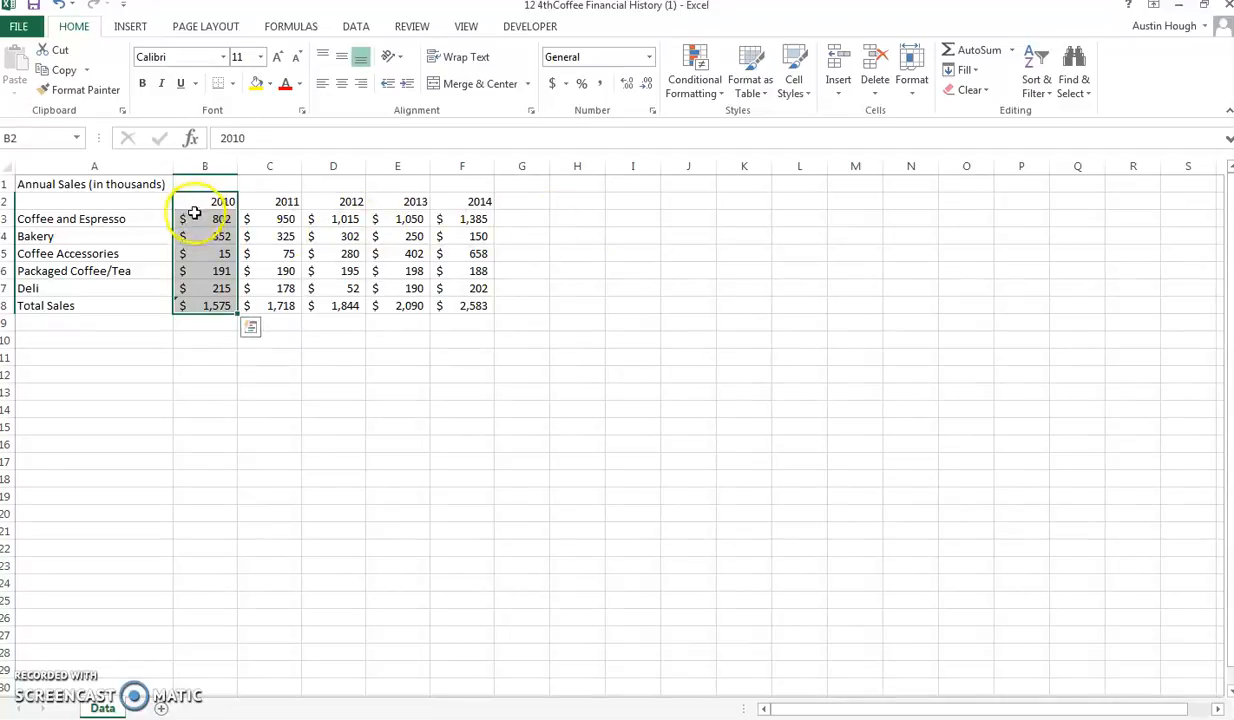
- Insert a trial 2-D pie chart from only the 2010 category values in B3:B7 and delete it
{"action": "left_click_drag", "start_coordinate": [198, 219], "coordinate": [189, 290]}
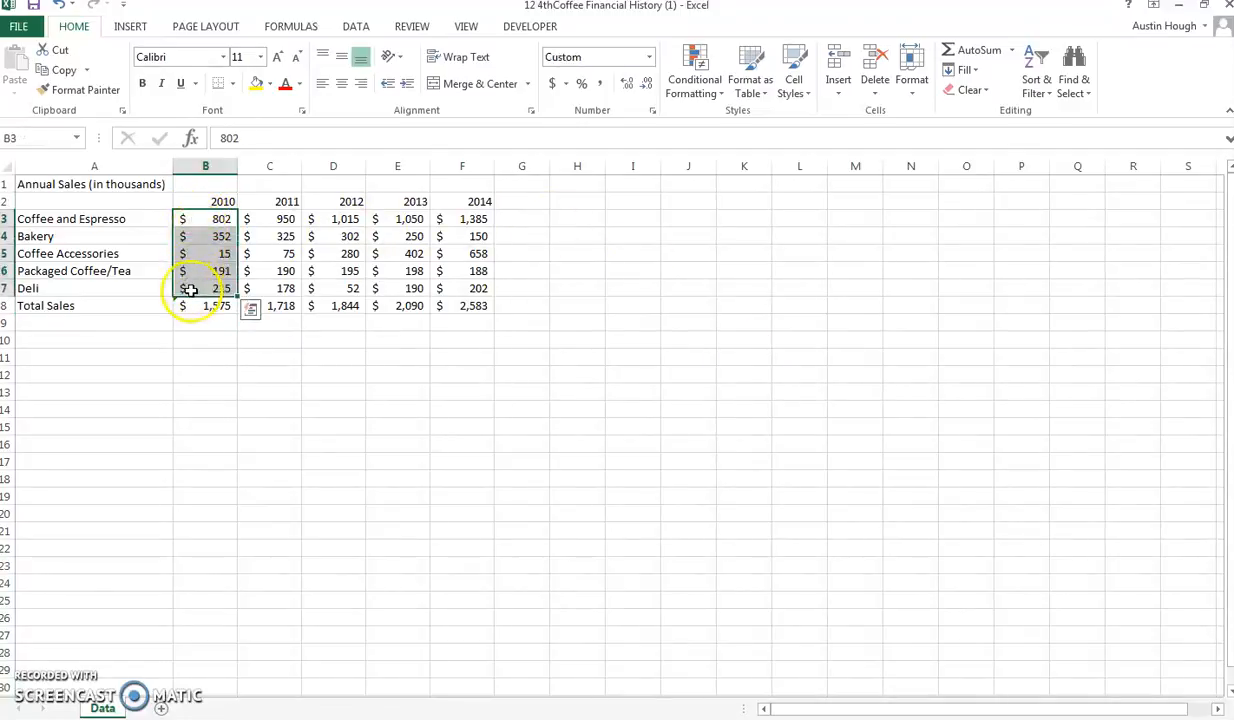
{"action": "left_click", "coordinate": [130, 27]}
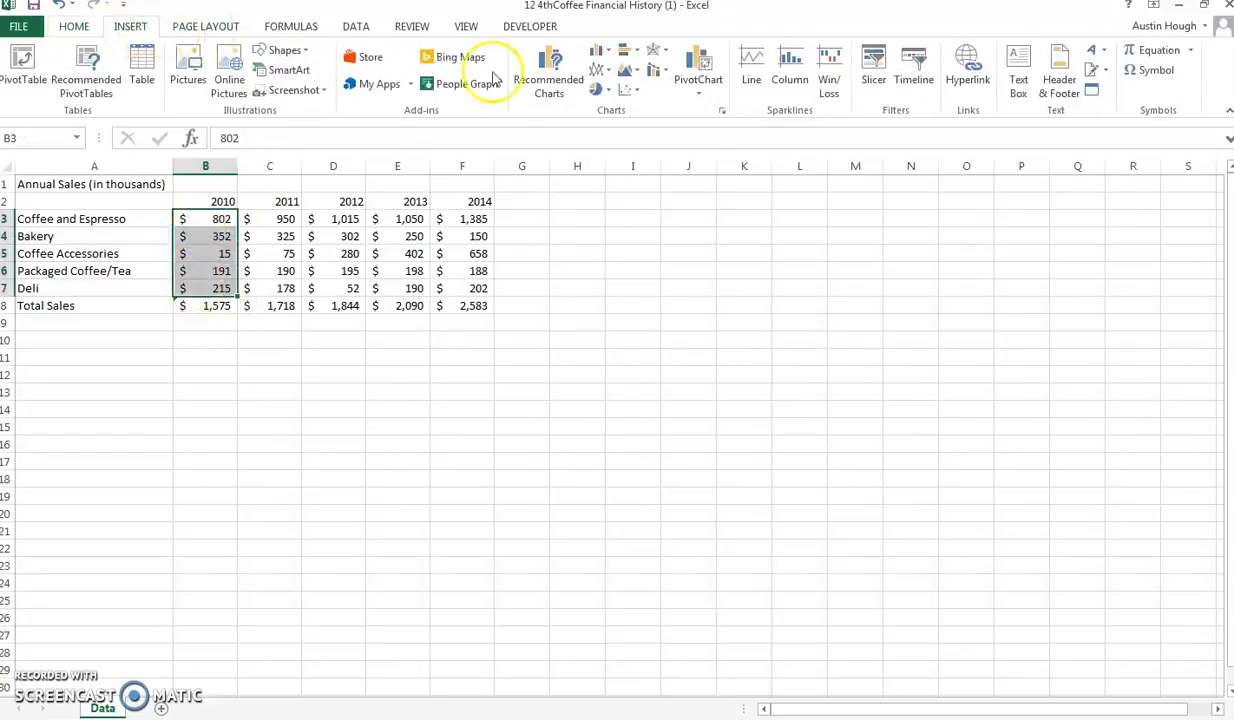
{"action": "left_click", "coordinate": [605, 92]}
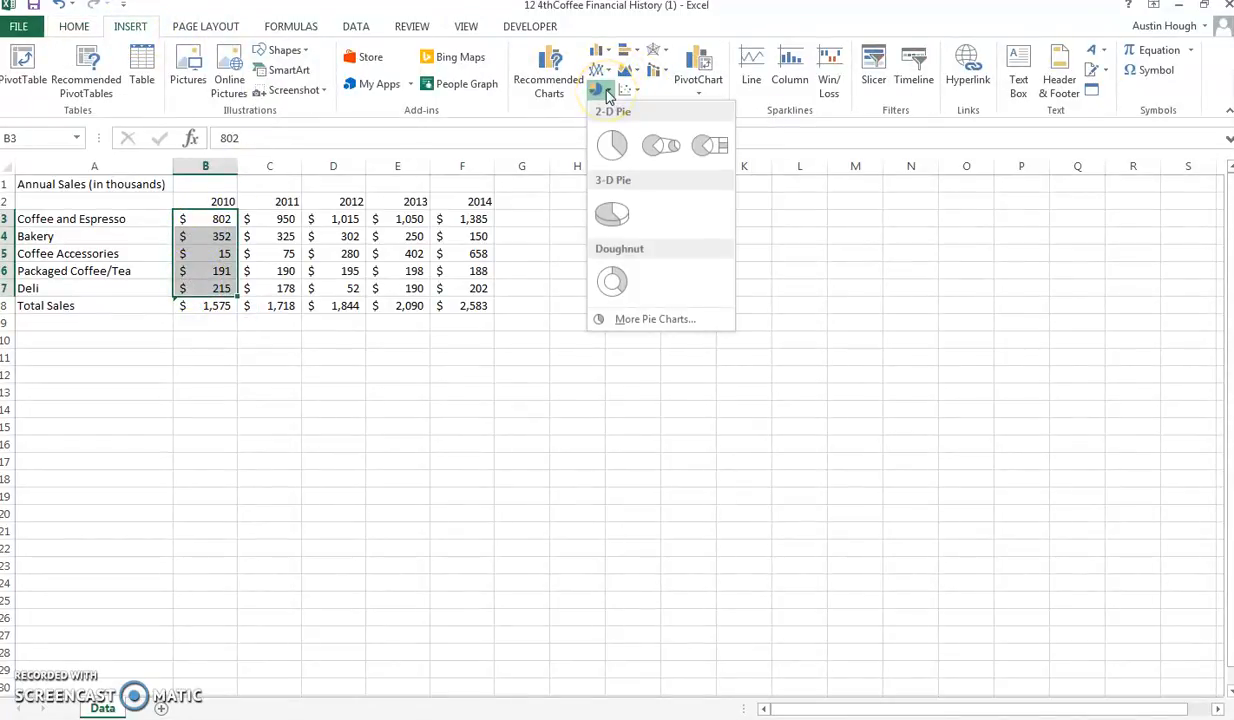
{"action": "left_click", "coordinate": [611, 147]}
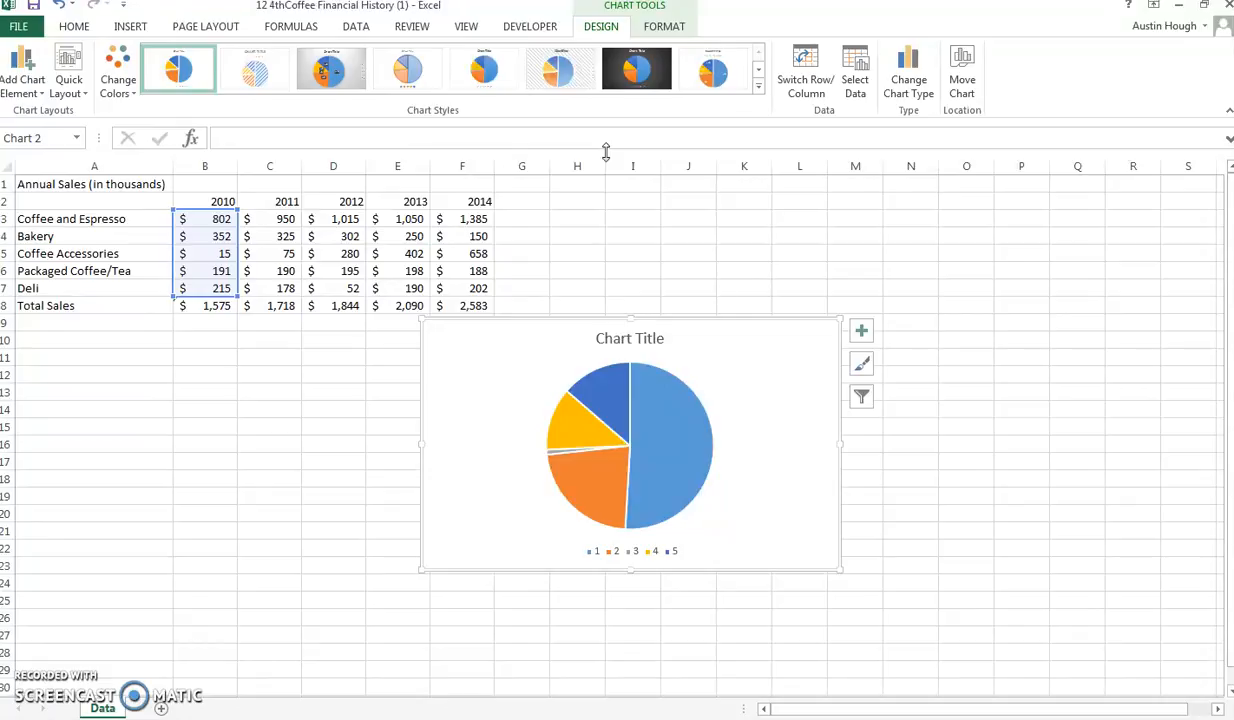
{"action": "key", "text": "Delete"}
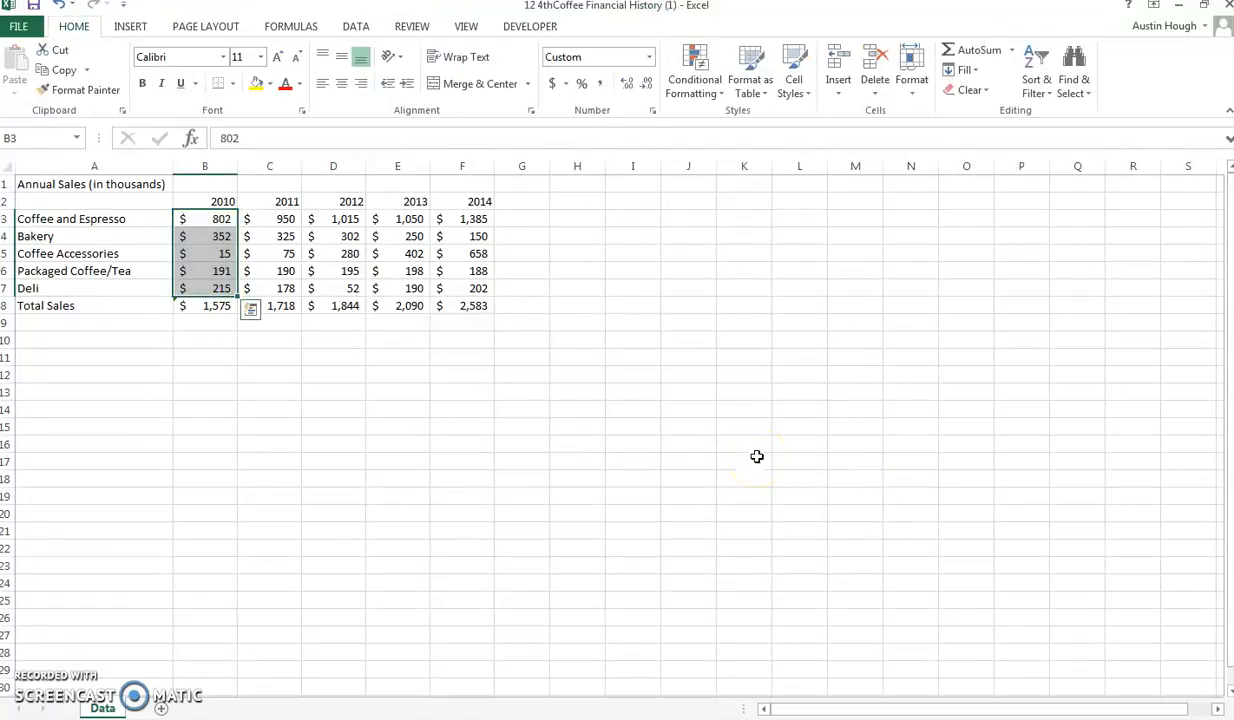
- Insert a 2-D pie chart from A2:B7 and place it directly below the sales table
{"action": "left_click", "coordinate": [75, 203]}
{"action": "left_click_drag", "start_coordinate": [75, 203], "coordinate": [212, 291]}
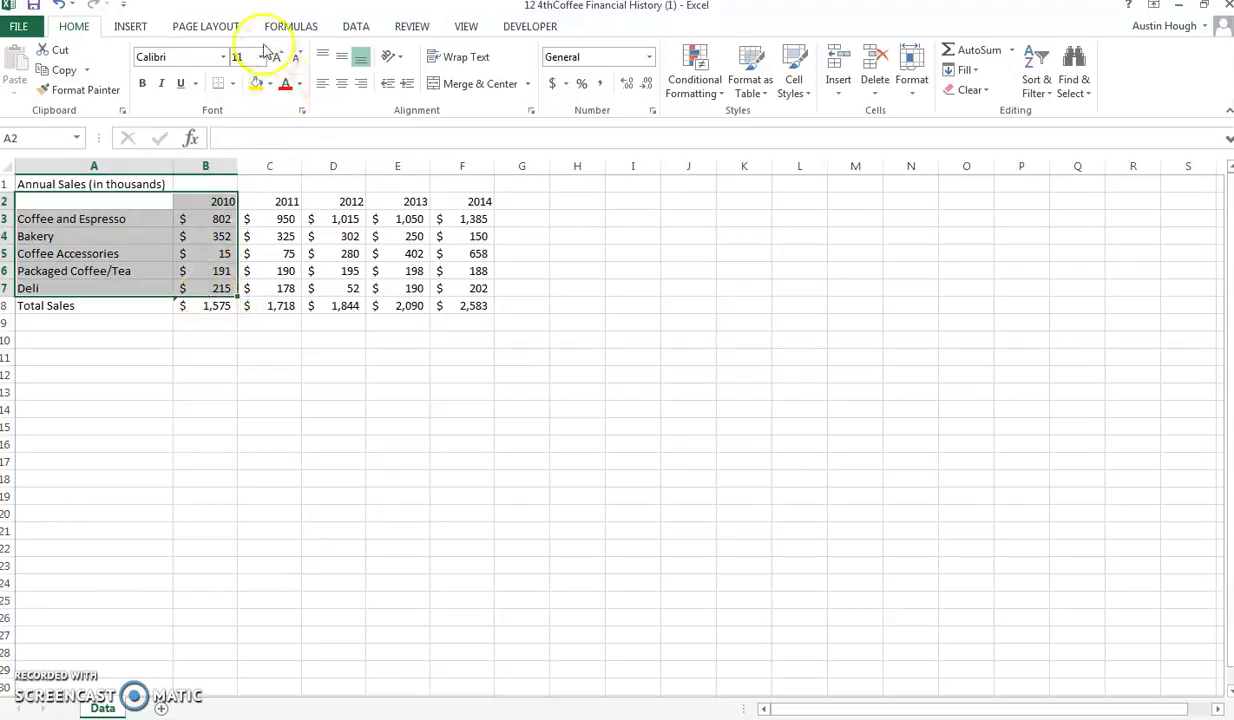
{"action": "left_click", "coordinate": [127, 25]}
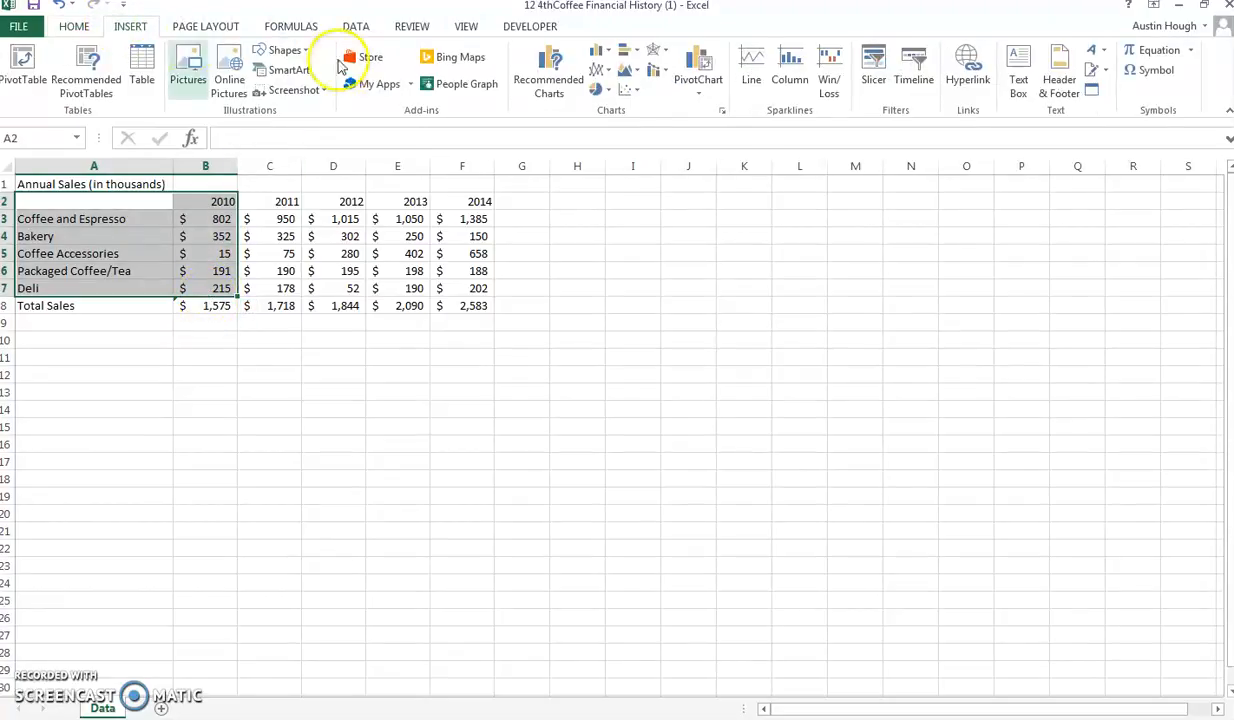
{"action": "left_click", "coordinate": [600, 89]}
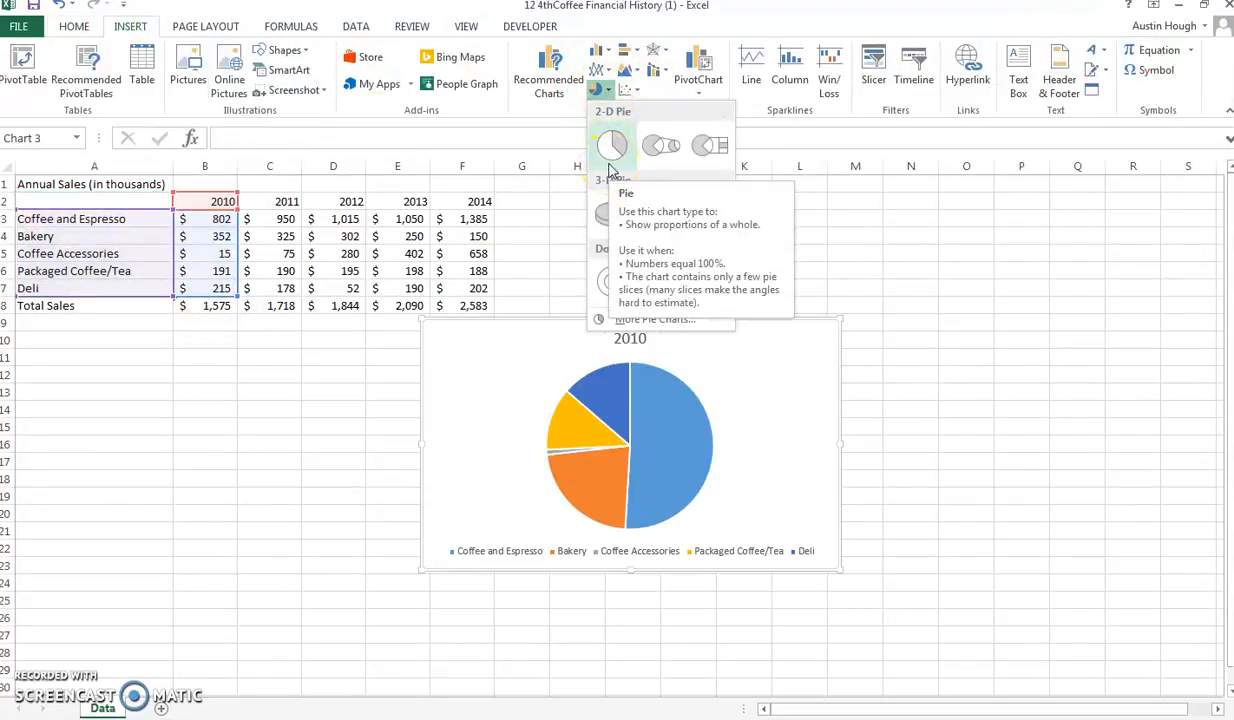
{"action": "left_click", "coordinate": [611, 158]}
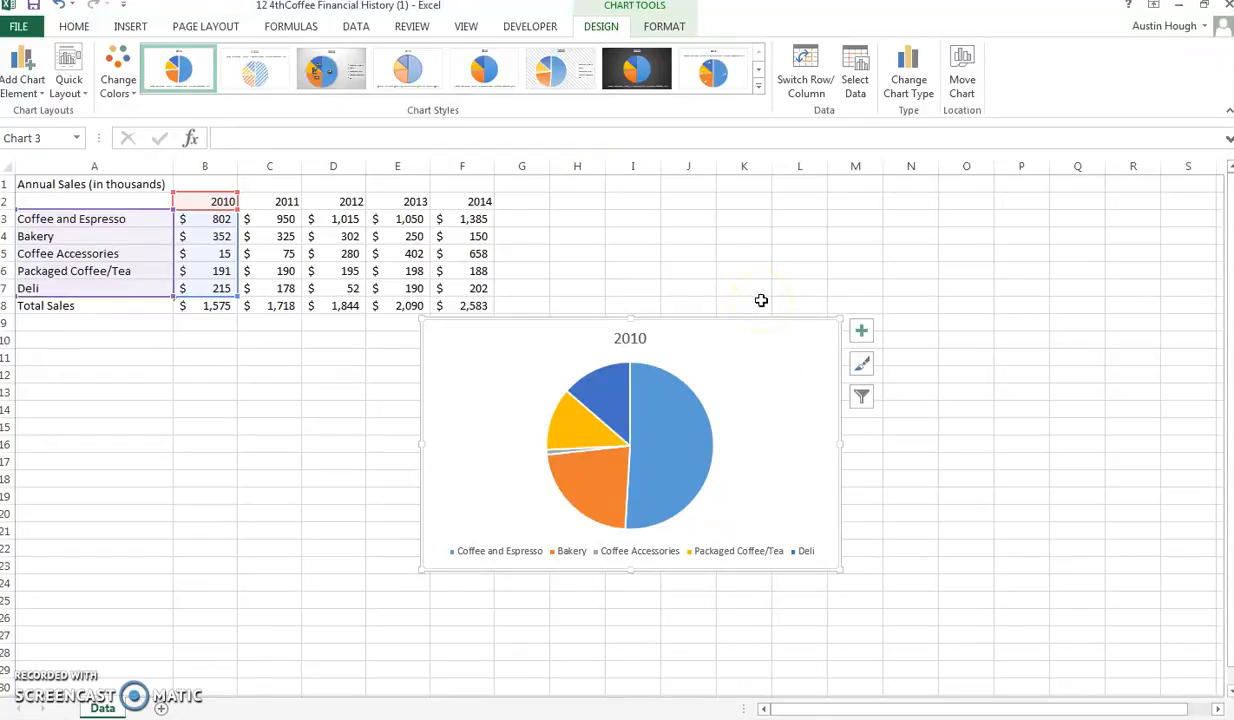
{"action": "left_click_drag", "start_coordinate": [777, 386], "coordinate": [367, 381]}
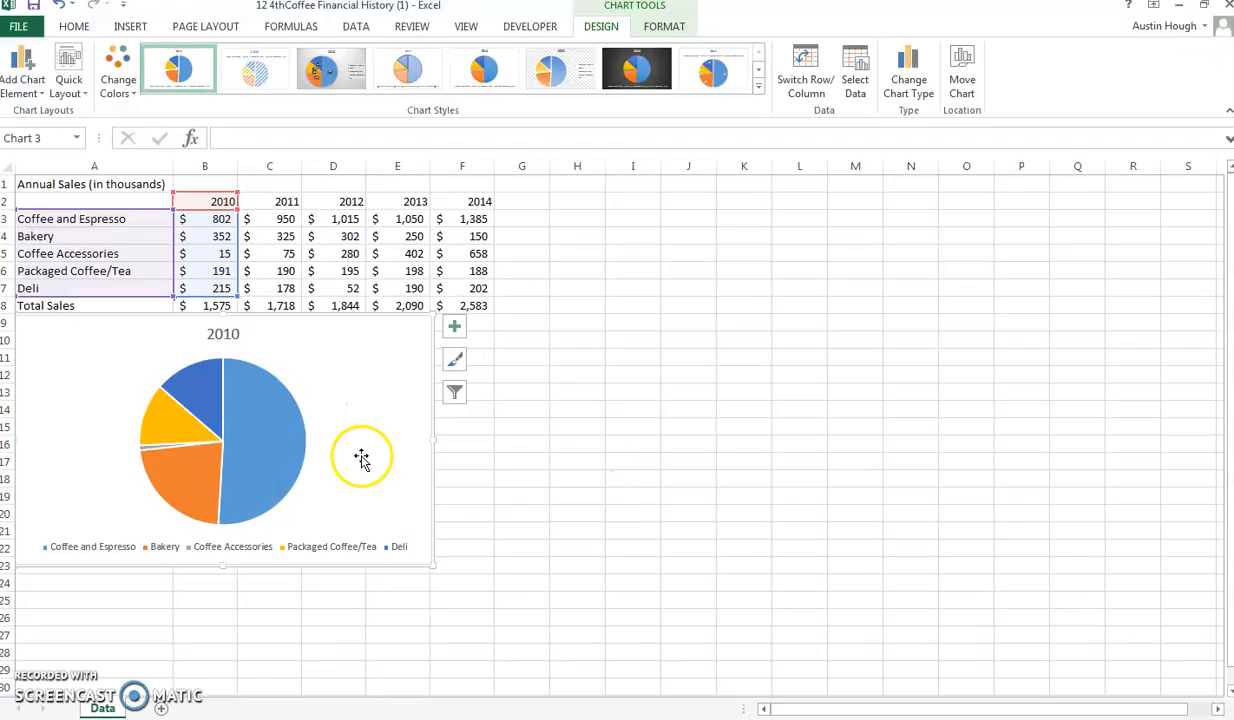
{"action": "left_click", "coordinate": [513, 473]}
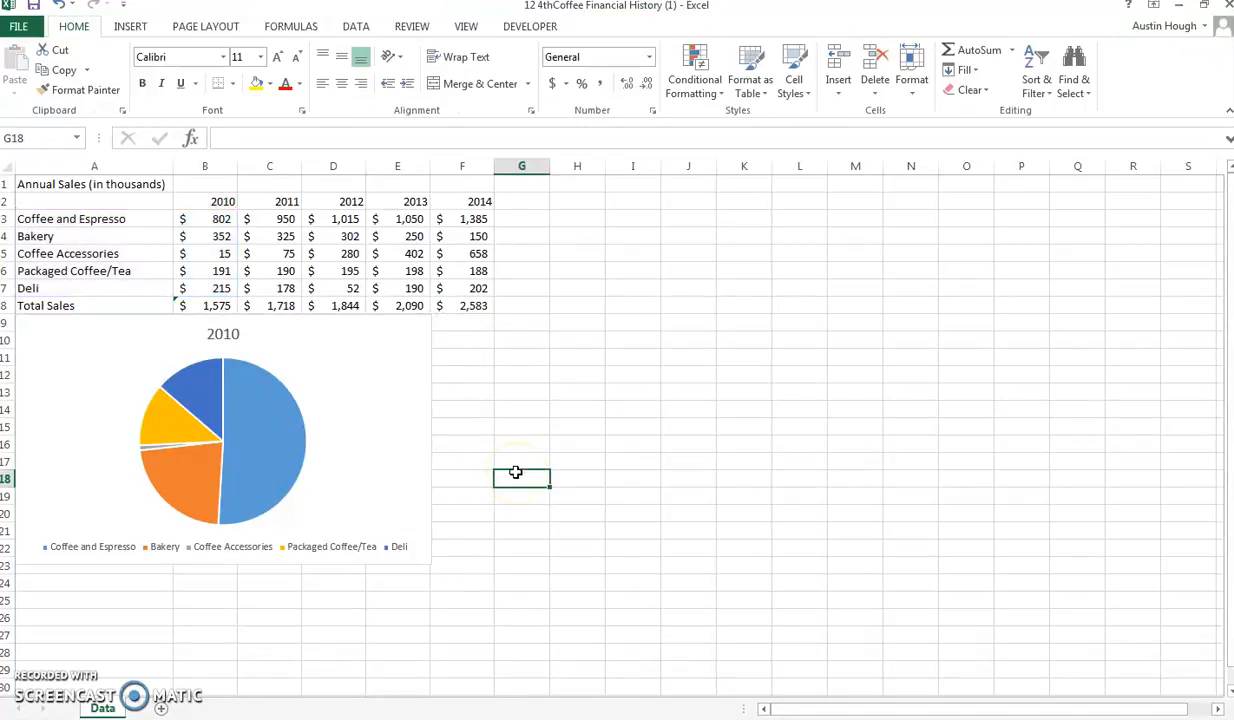
- Check the print preview of the worksheet with no chart selected, and return to the sheet
{"action": "left_click", "coordinate": [20, 27]}
{"action": "left_click", "coordinate": [28, 233]}
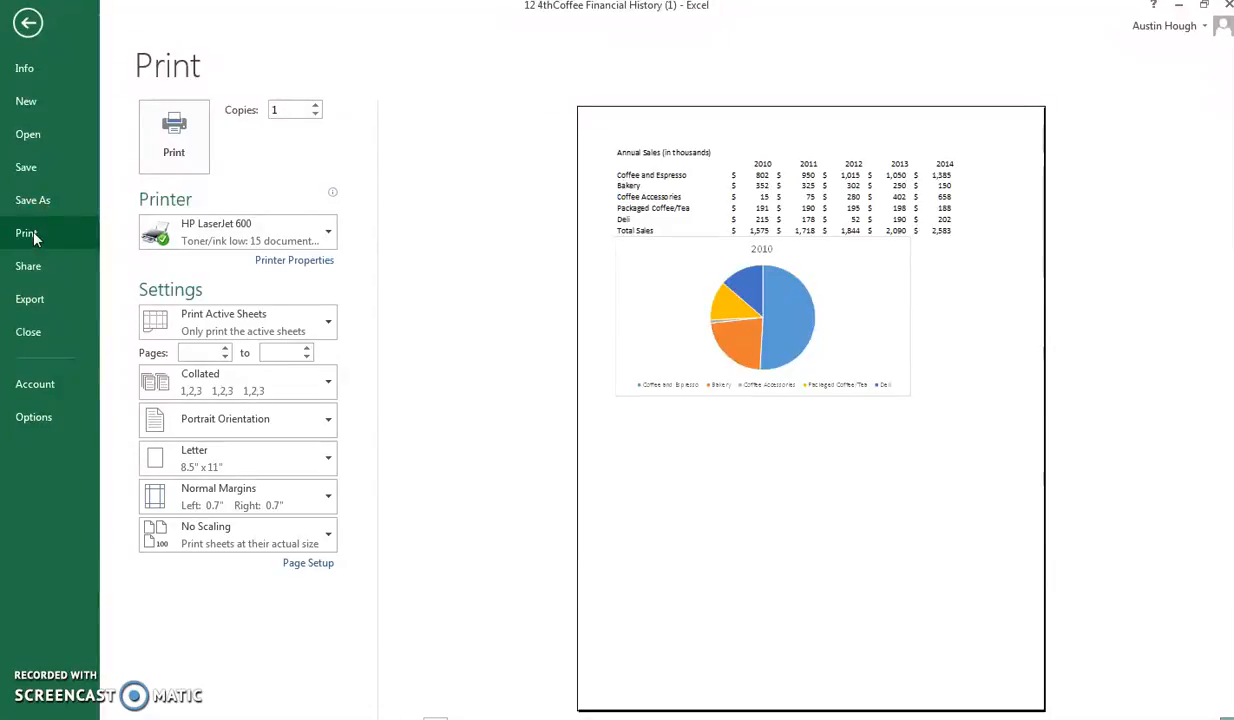
{"action": "key", "text": "Escape"}
- Check the print preview with the 2010 pie chart selected, and return to the sheet with the chart deselected
{"action": "left_click", "coordinate": [256, 405]}
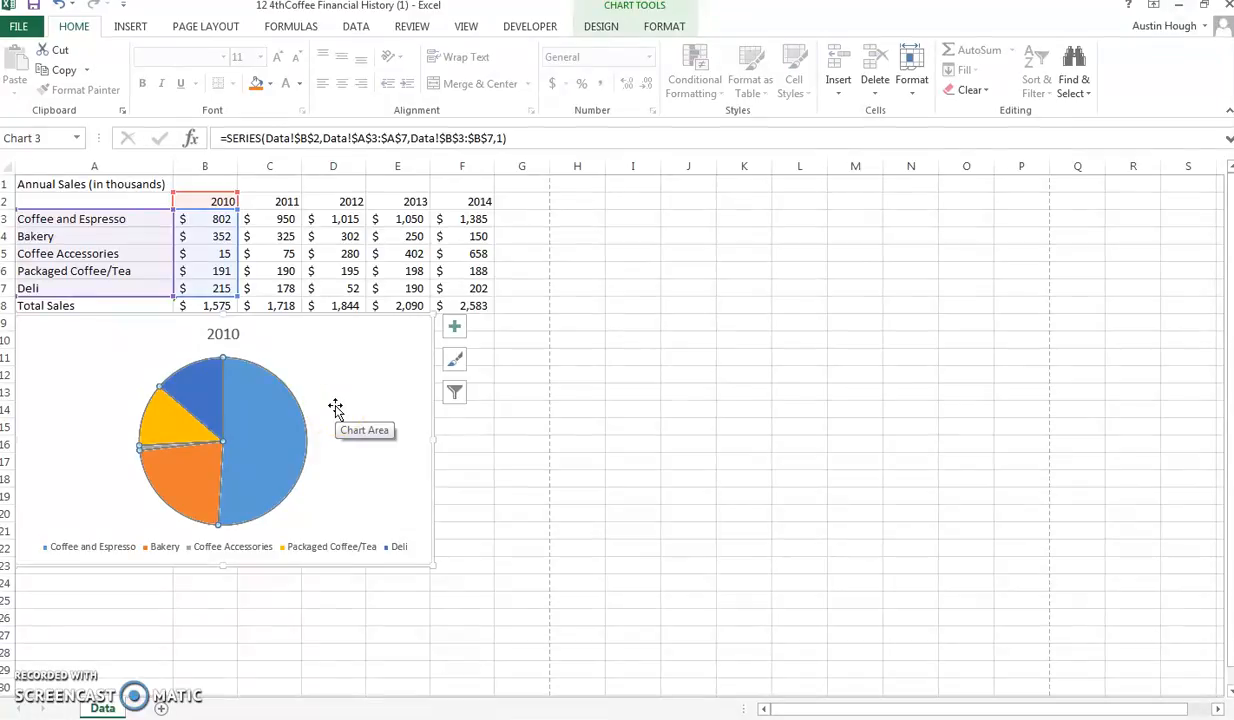
{"action": "left_click", "coordinate": [20, 26]}
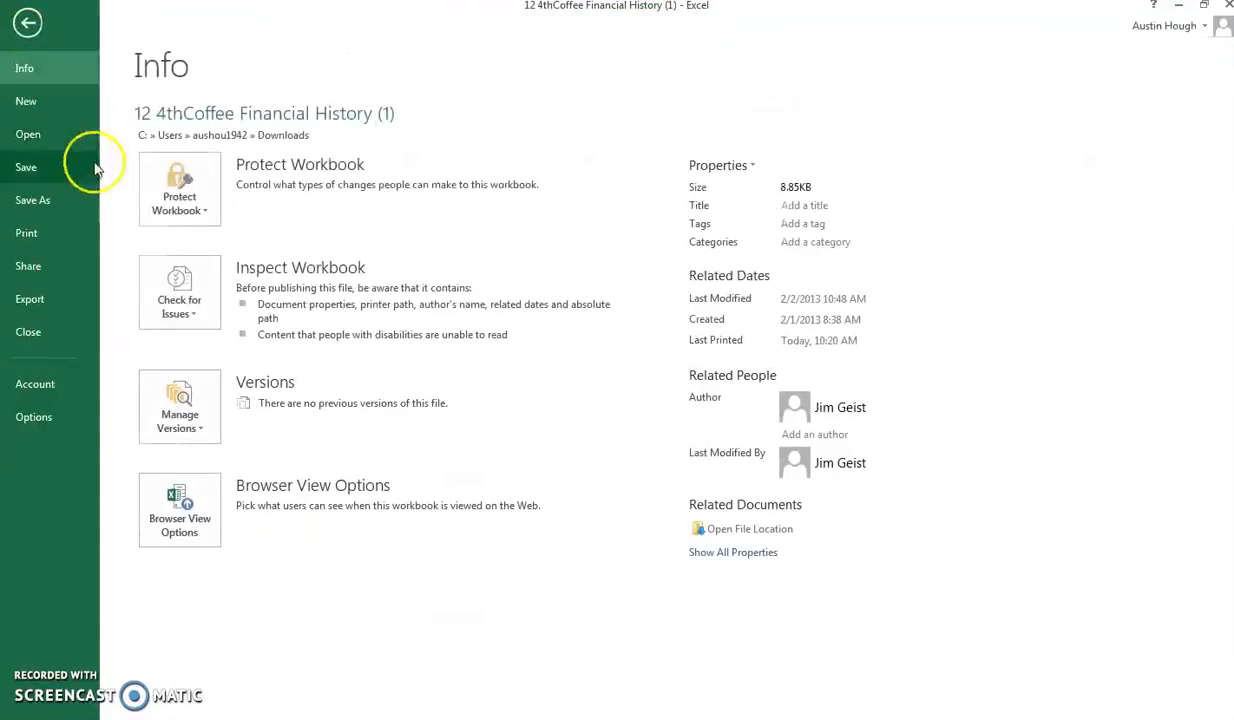
{"action": "left_click", "coordinate": [62, 233]}
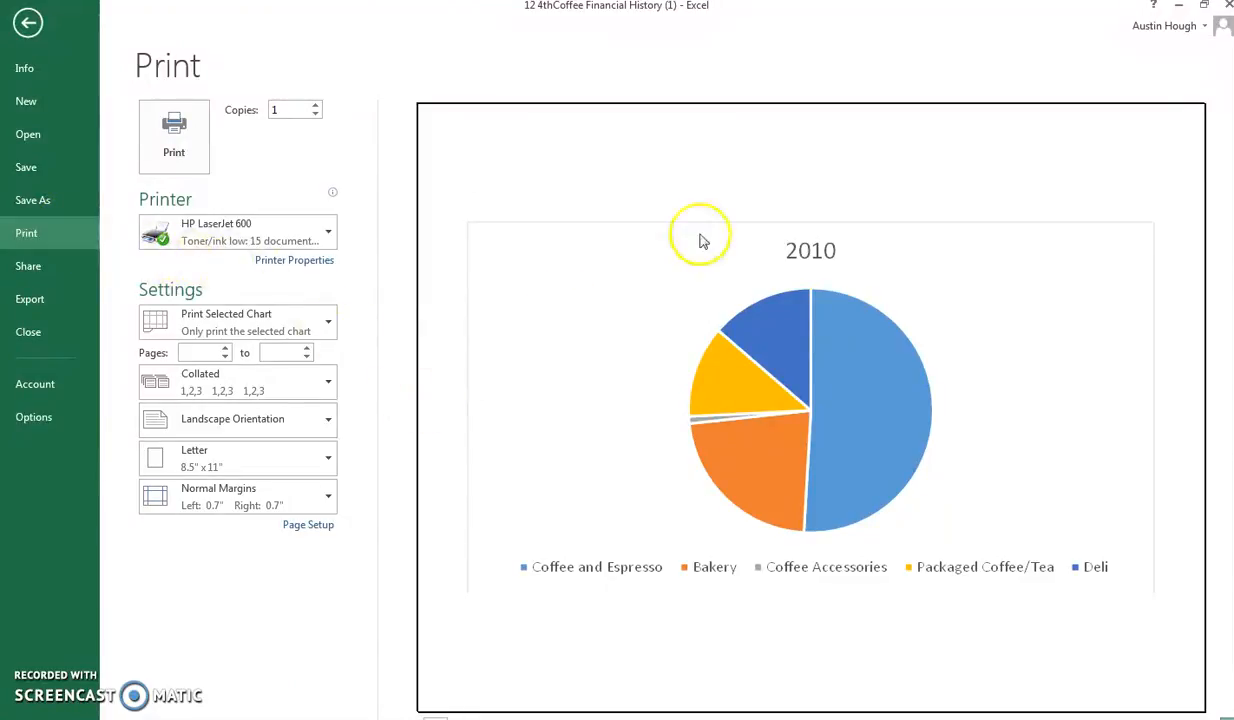
{"action": "left_click", "coordinate": [27, 24]}
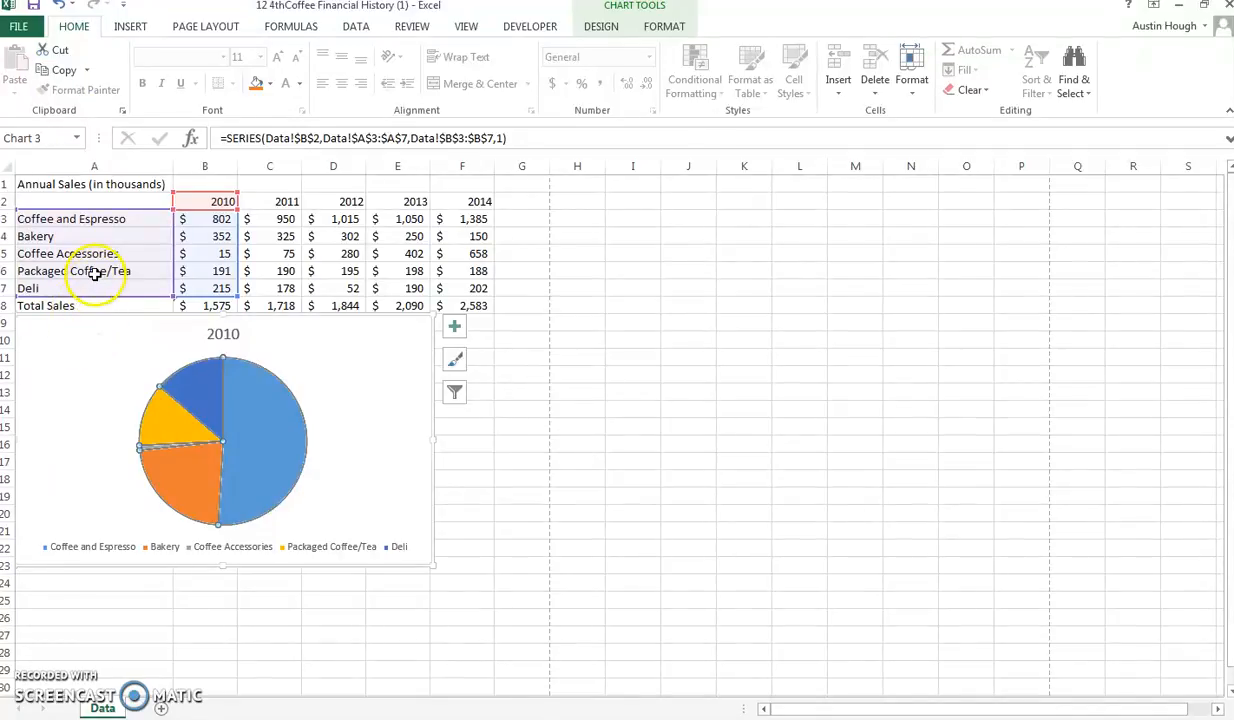
{"action": "left_click", "coordinate": [468, 442]}
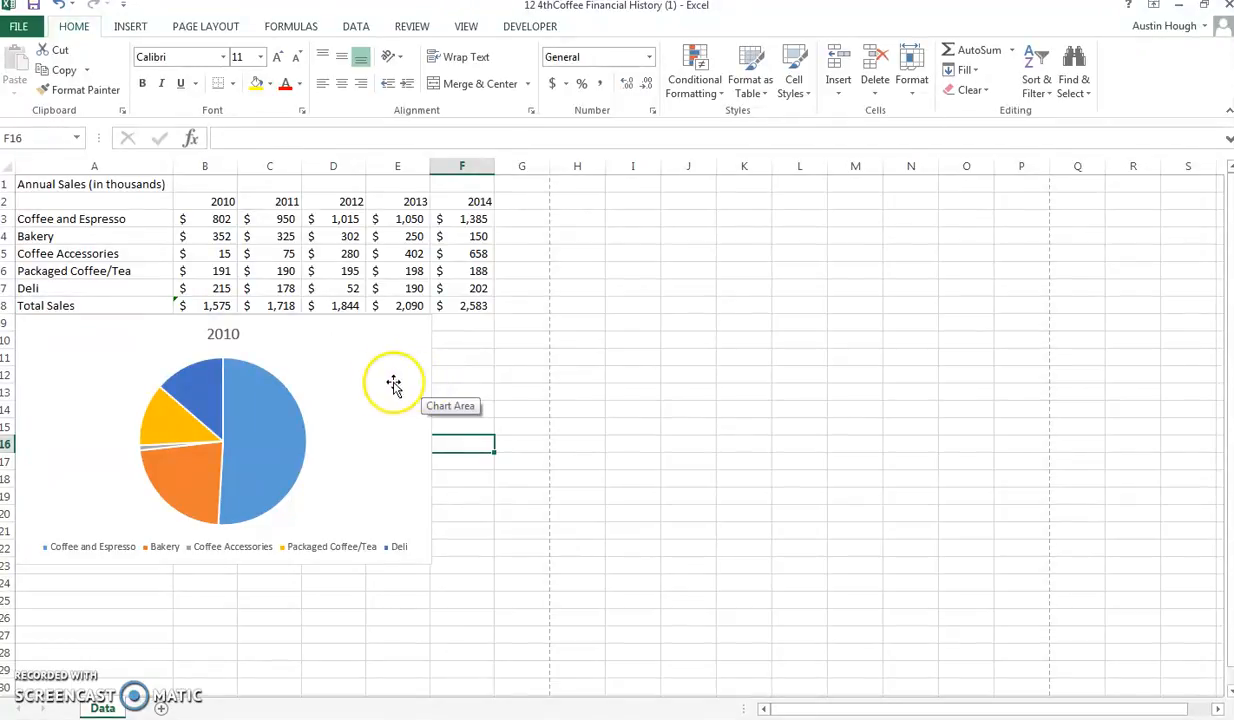
- Move the 2010 pie chart to a new chart sheet named 2010 Pie
{"action": "left_click", "coordinate": [311, 366]}
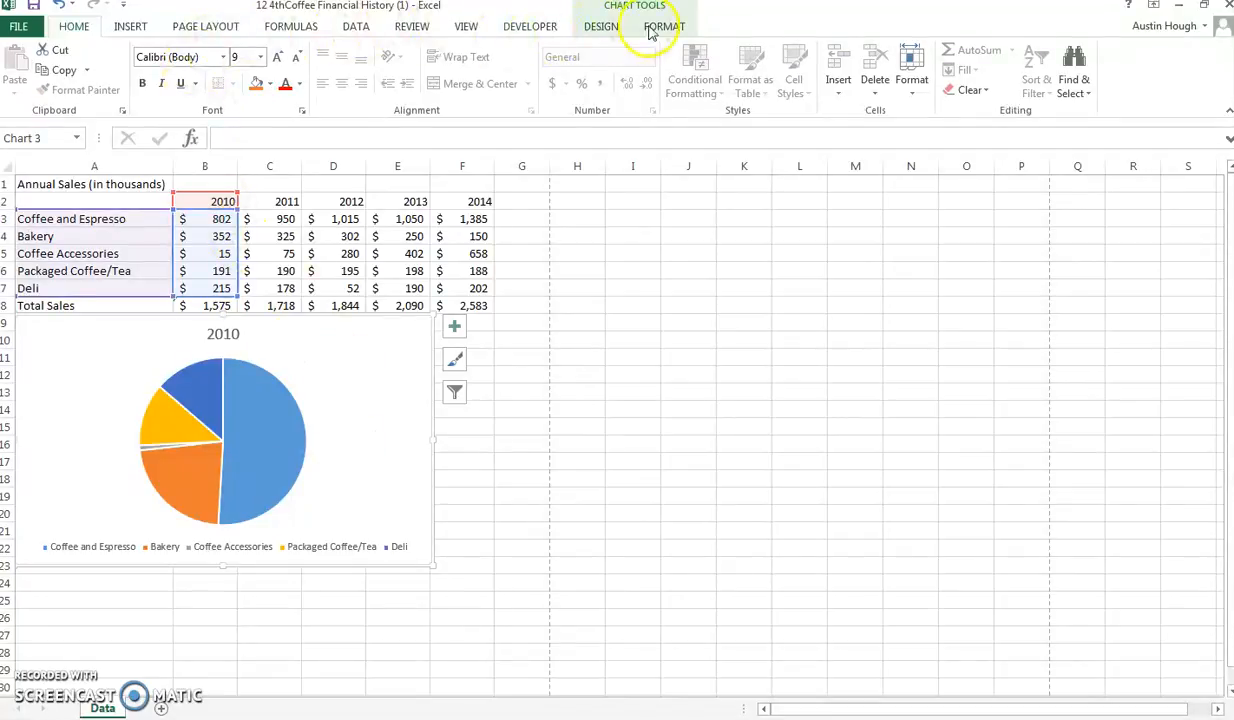
{"action": "left_click", "coordinate": [598, 27]}
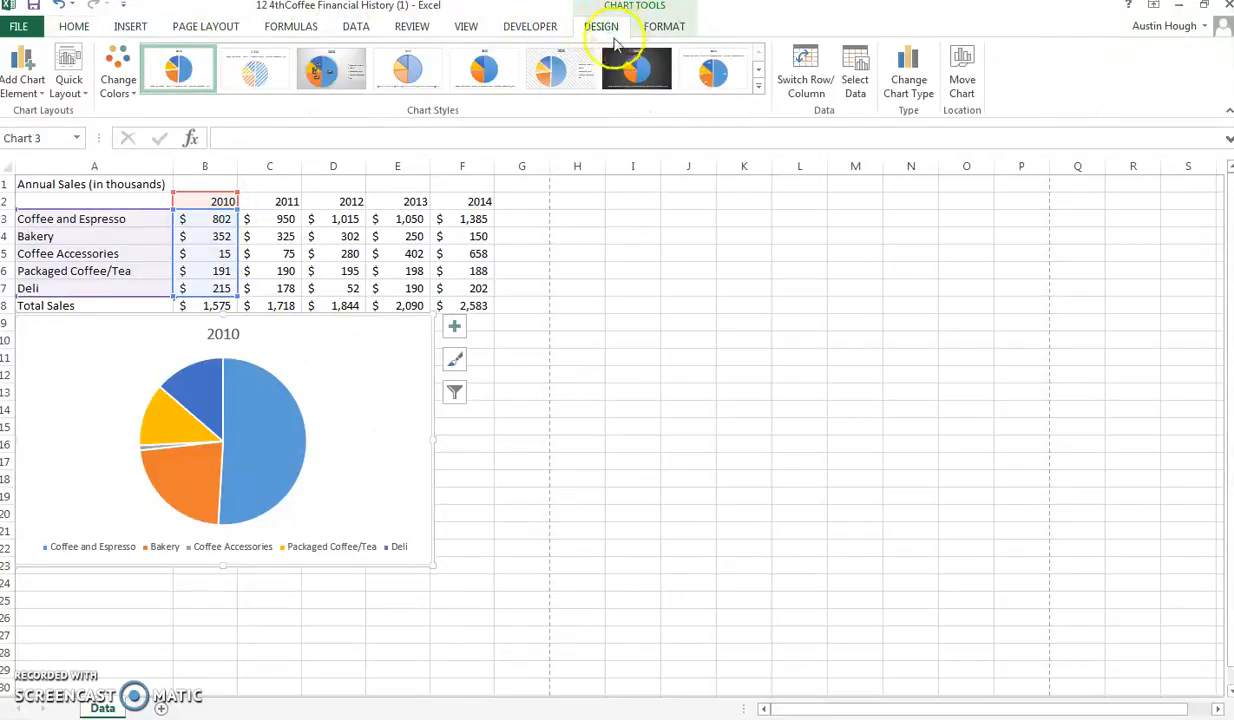
{"action": "left_click", "coordinate": [960, 82]}
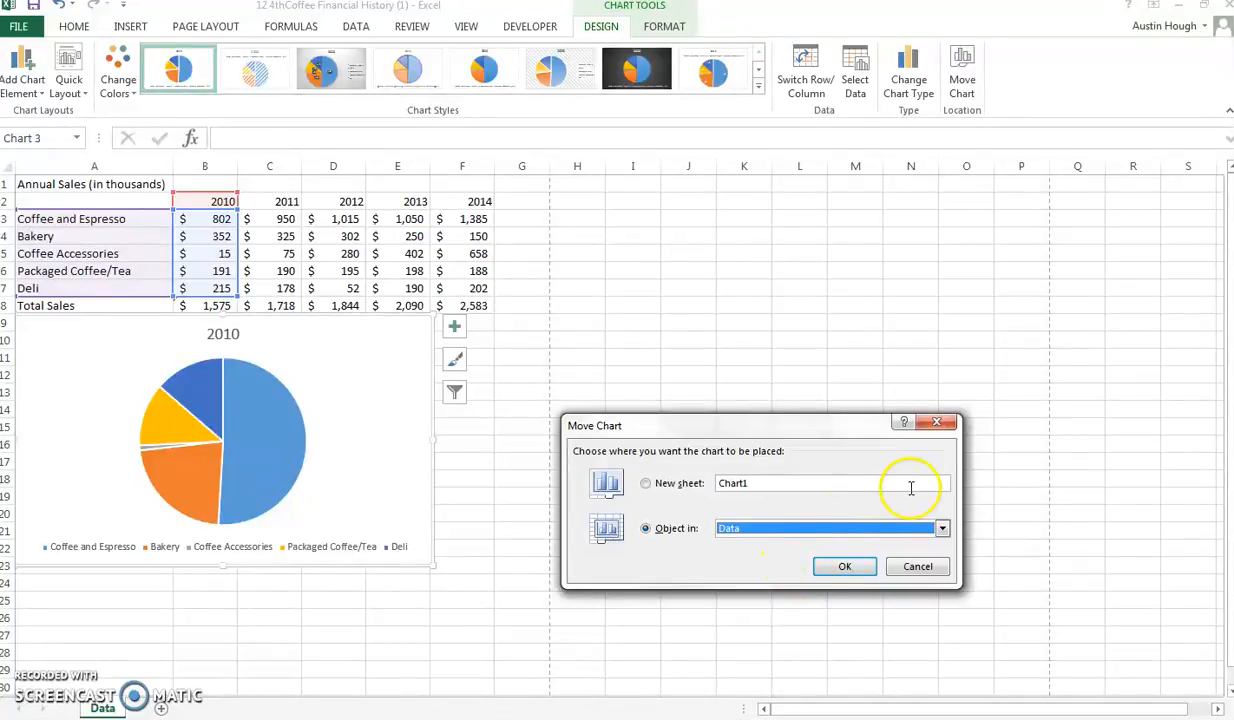
{"action": "left_click", "coordinate": [815, 484]}
{"action": "key", "text": "BackSpace"}
{"action": "key", "text": "BackSpace"}
{"action": "key", "text": "BackSpace"}
{"action": "key", "text": "BackSpace"}
{"action": "key", "text": "BackSpace"}
{"action": "type", "text": "2010 Pie"}
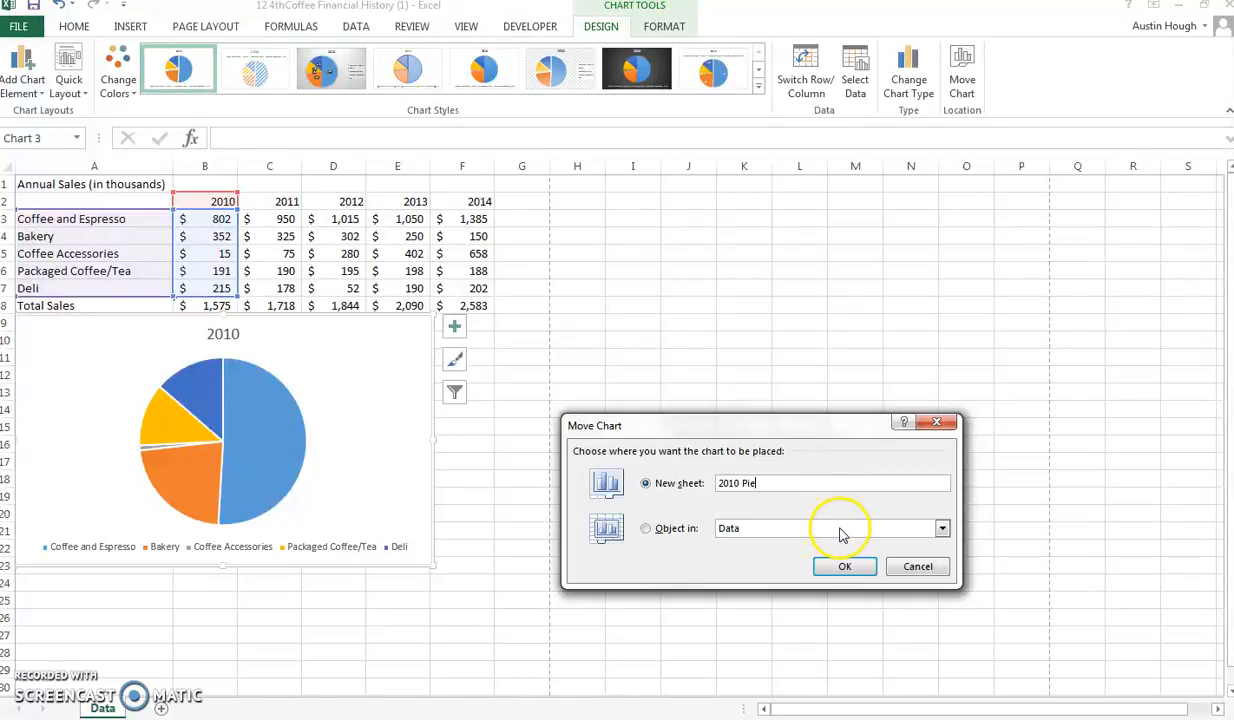
{"action": "left_click", "coordinate": [848, 566]}
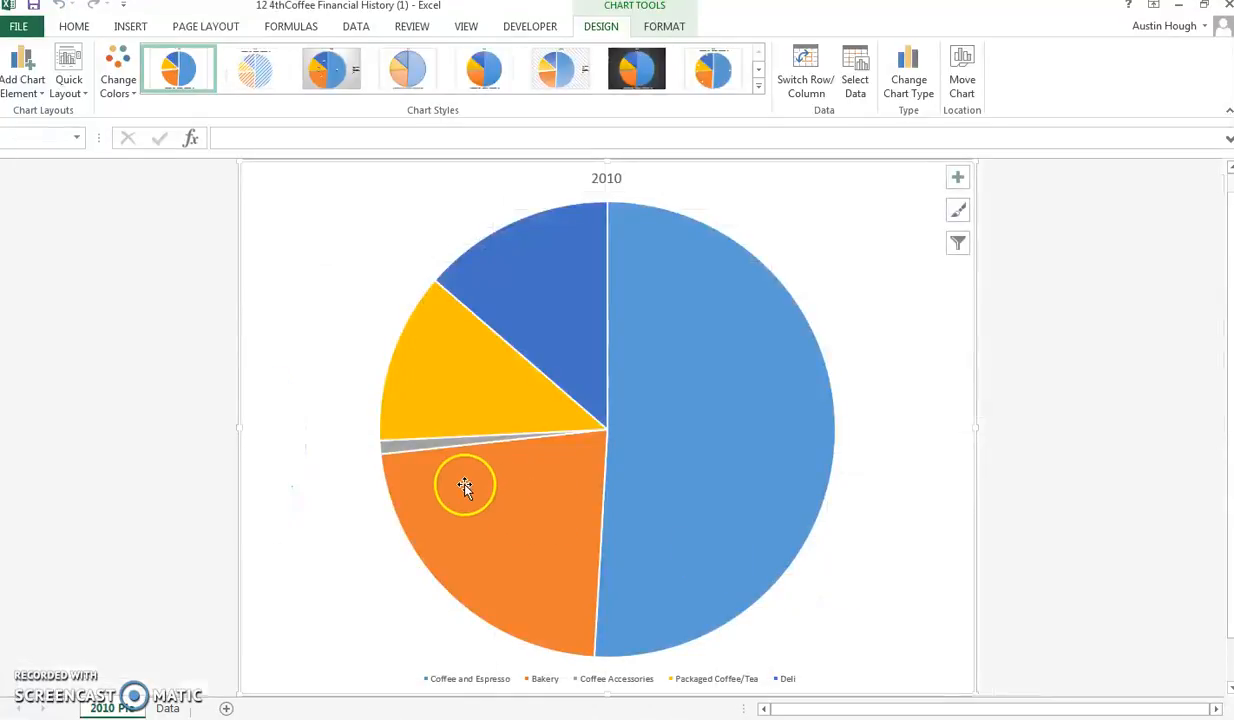
- Switch from the chart sheet back to the Data worksheet
{"action": "mouse_move", "coordinate": [445, 477]}
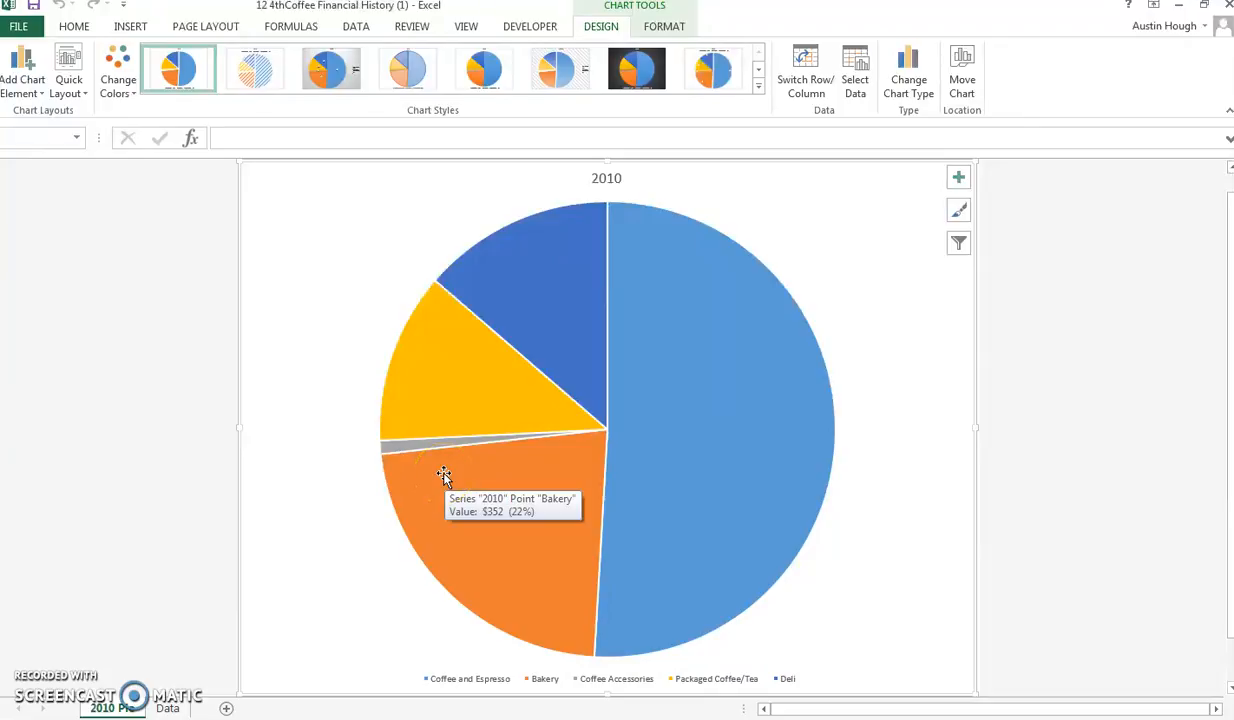
{"action": "left_click", "coordinate": [362, 30]}
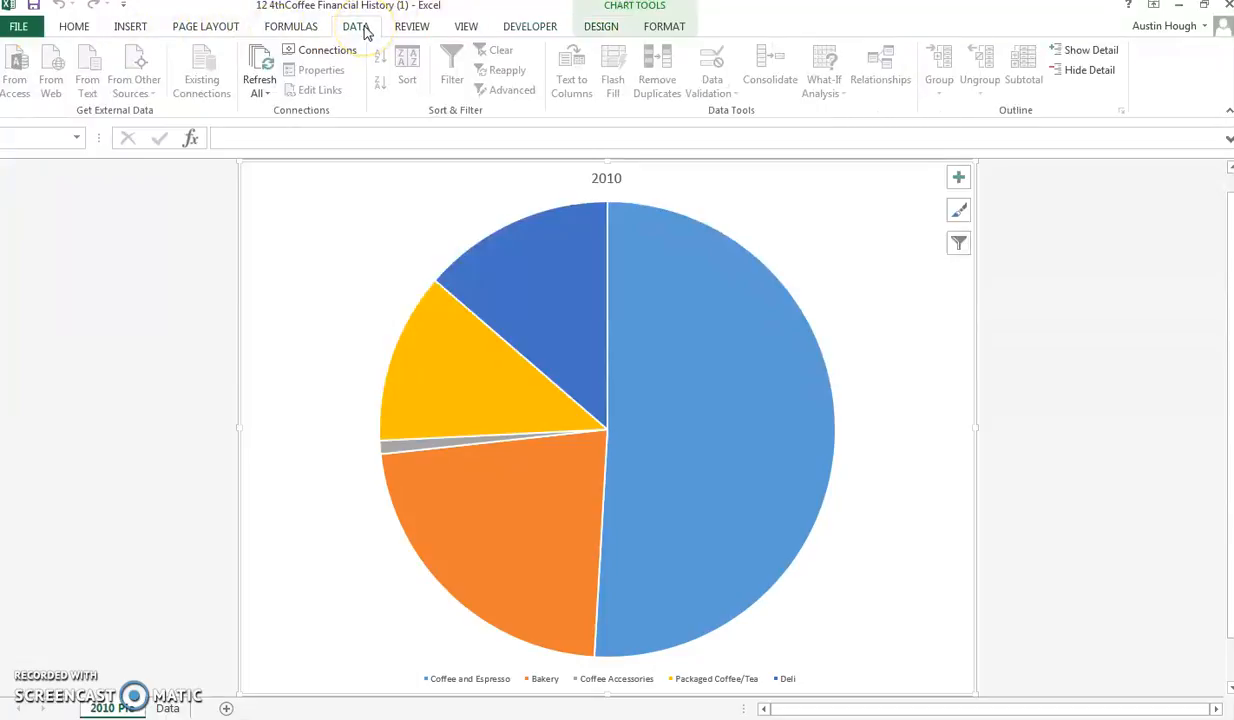
{"action": "left_click", "coordinate": [162, 708]}
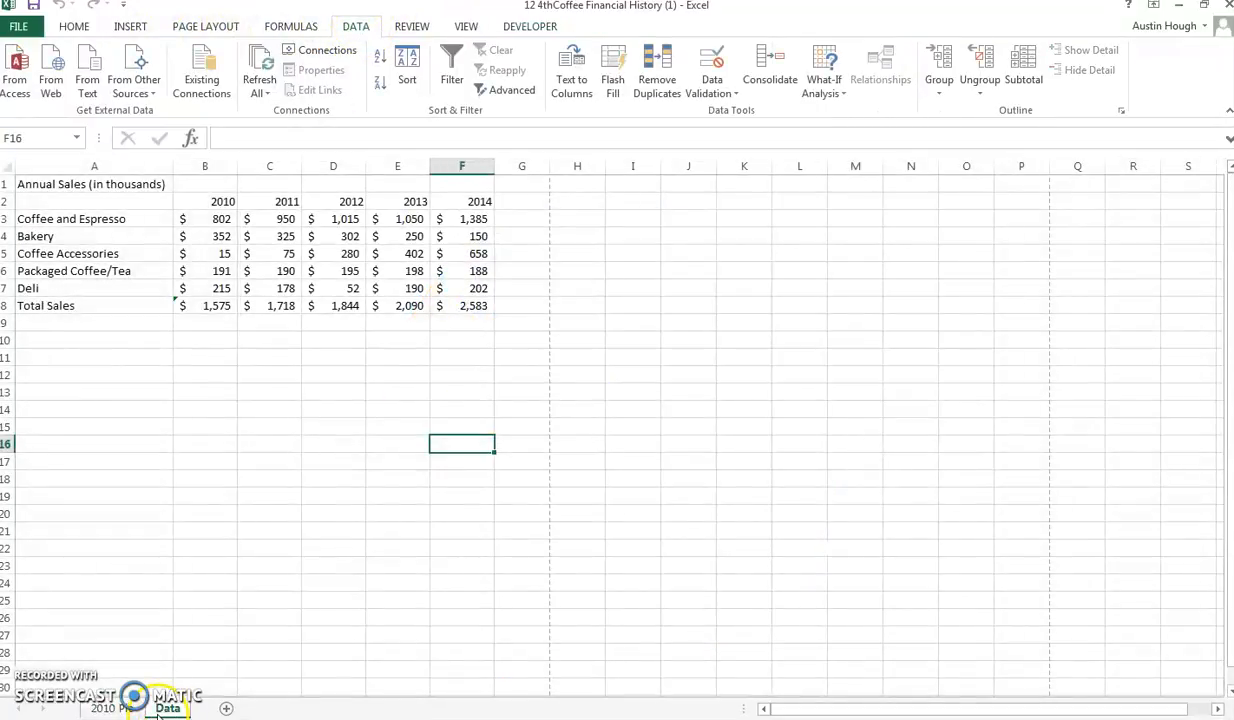
- Start saving the workbook under a new name and browse to the student's home folder on the network drive
{"action": "left_click", "coordinate": [20, 27]}
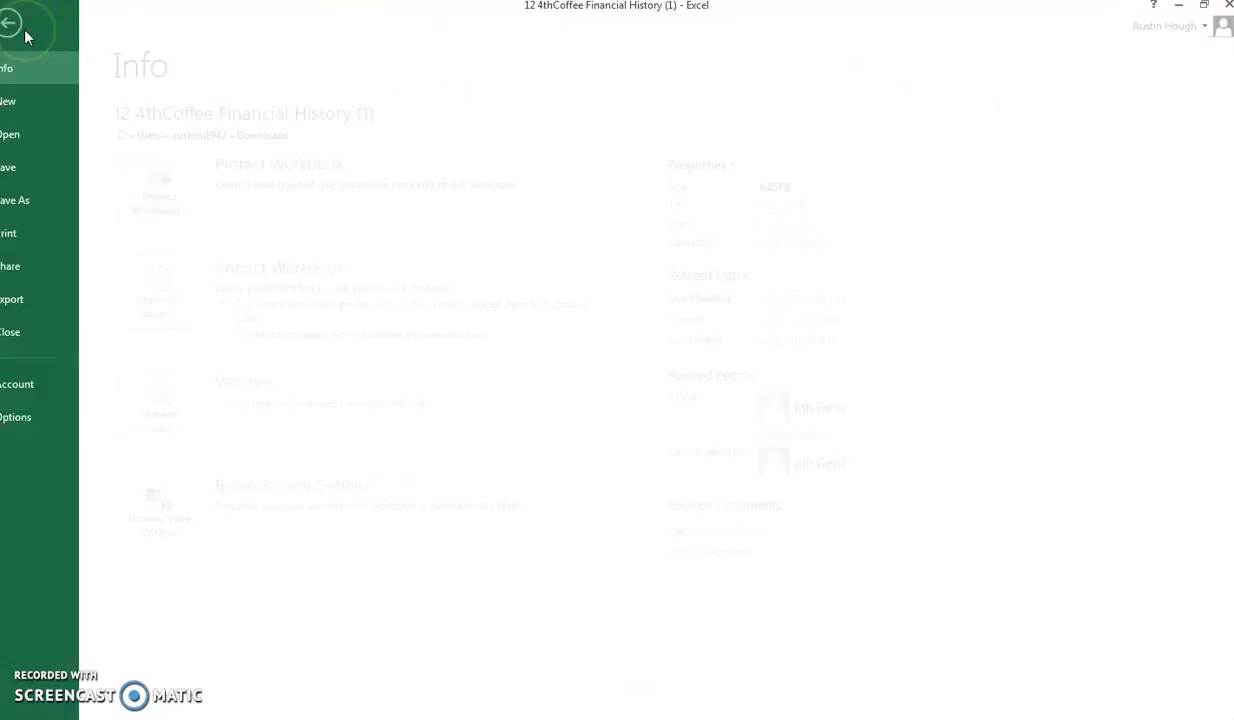
{"action": "left_click", "coordinate": [35, 205]}
{"action": "left_click", "coordinate": [447, 335]}
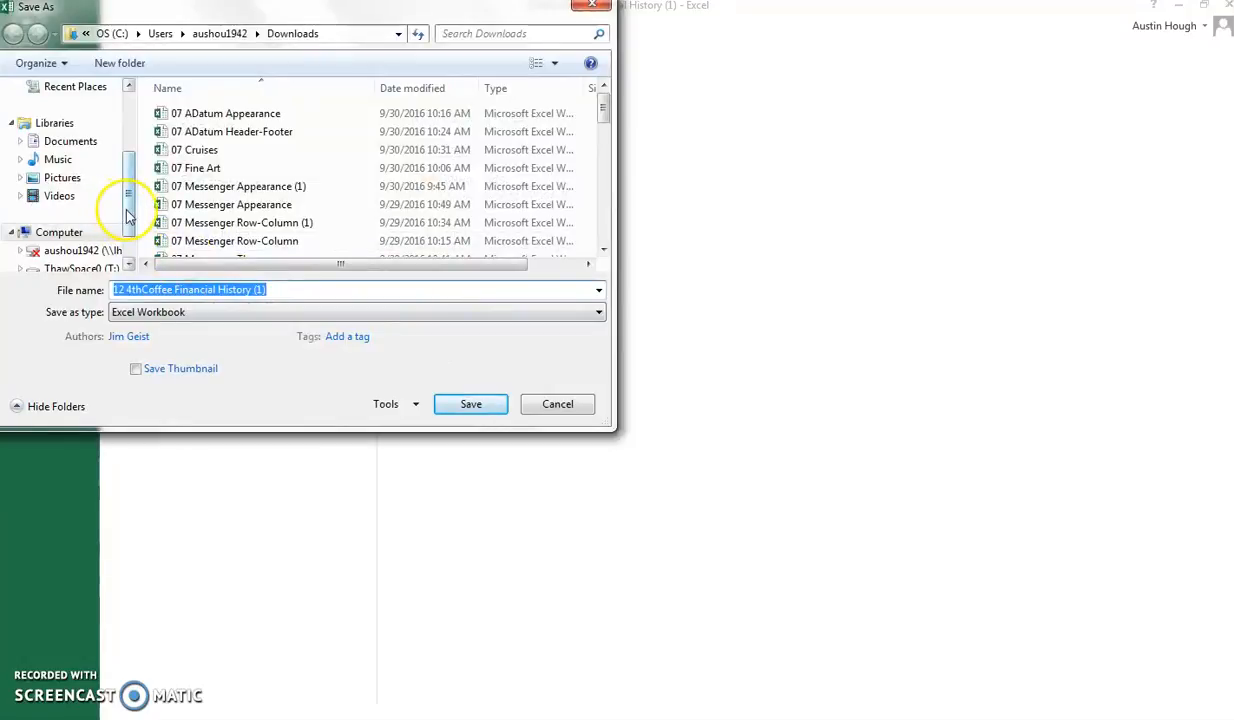
{"action": "scroll", "coordinate": [130, 245], "scroll_direction": "down", "scroll_amount": 1}
{"action": "left_click", "coordinate": [82, 232]}
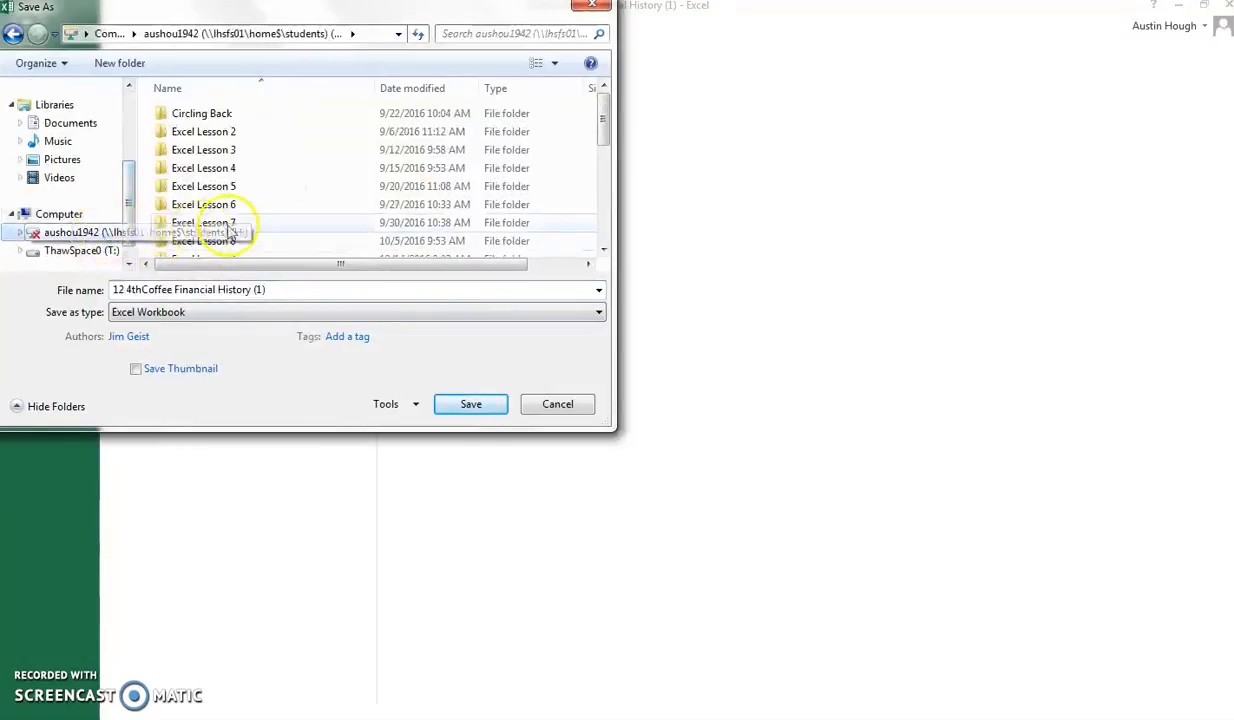
{"action": "left_click_drag", "start_coordinate": [600, 132], "coordinate": [600, 171]}
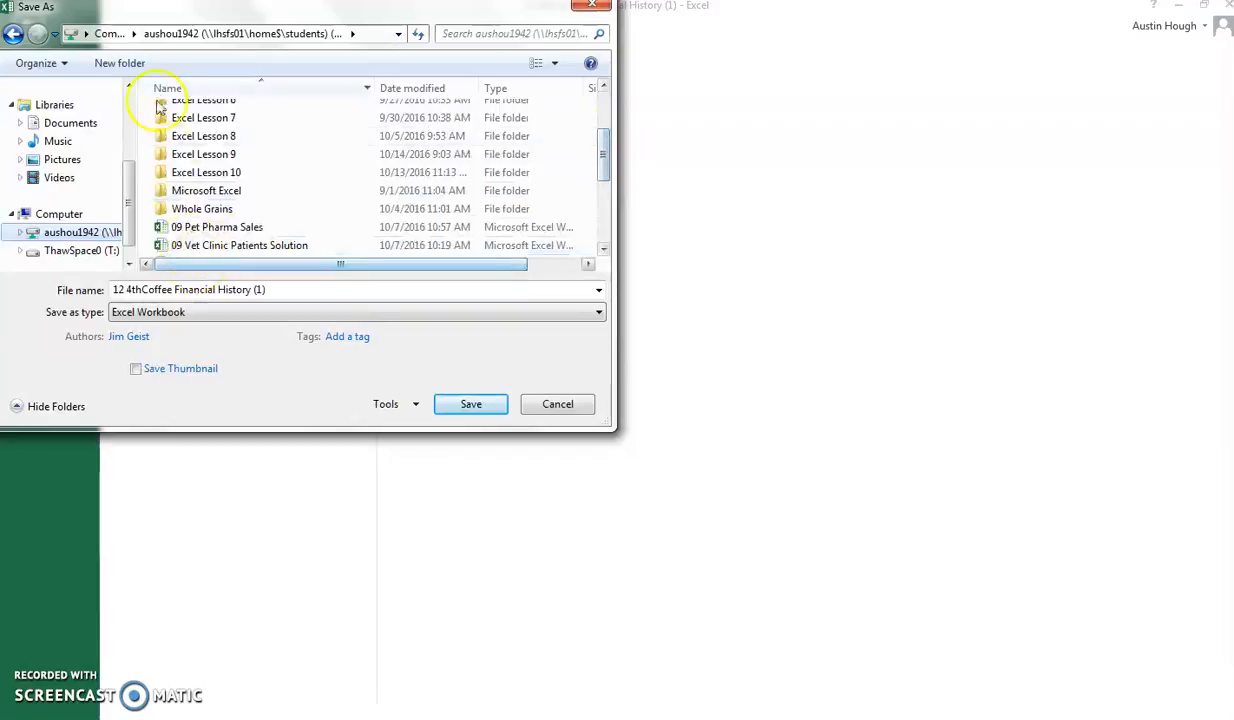
- Create a folder named Excel Lesson 12 on the network drive and open it as the save location
{"action": "left_click", "coordinate": [119, 63]}
{"action": "type", "text": "Excel Lesson 12"}
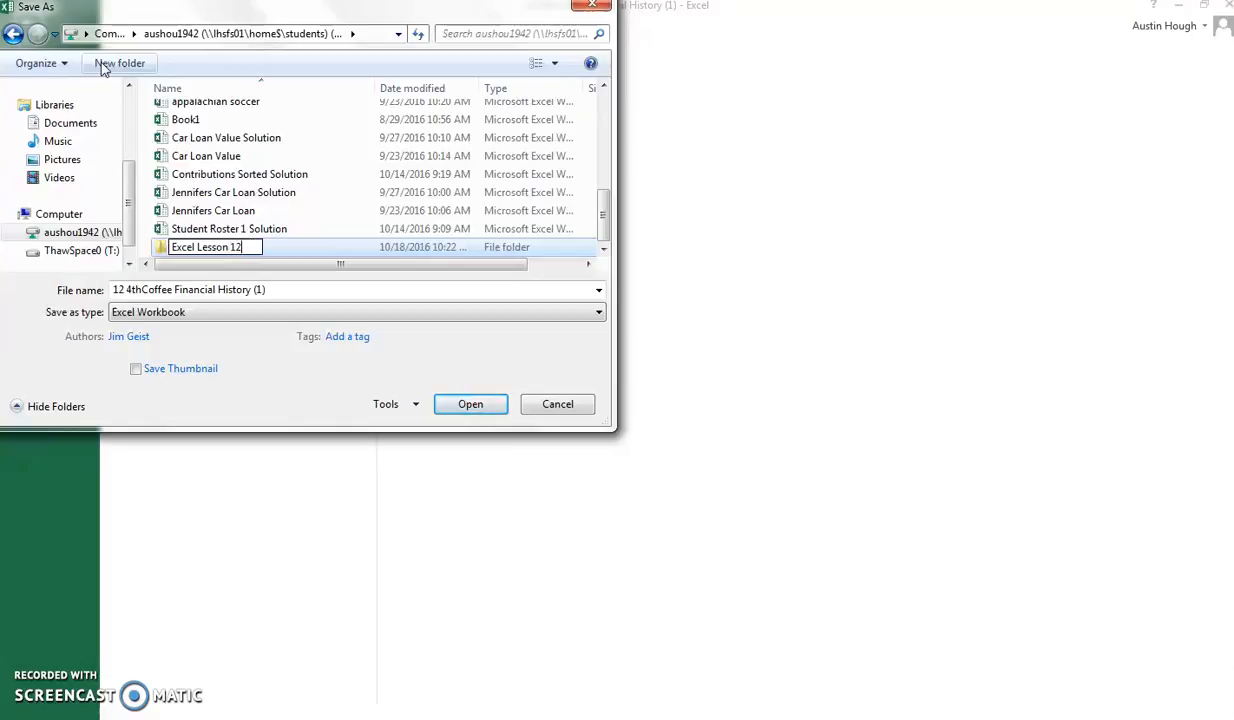
{"action": "key", "text": "Return"}
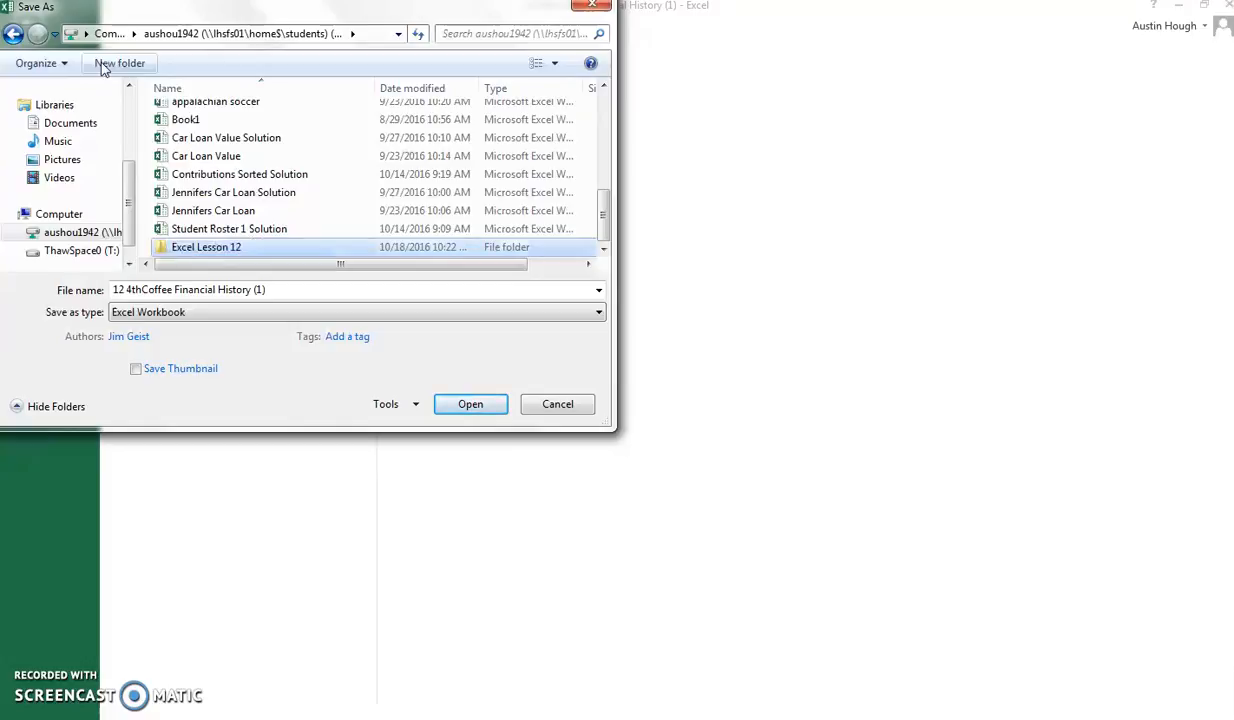
{"action": "double_click", "coordinate": [272, 247]}
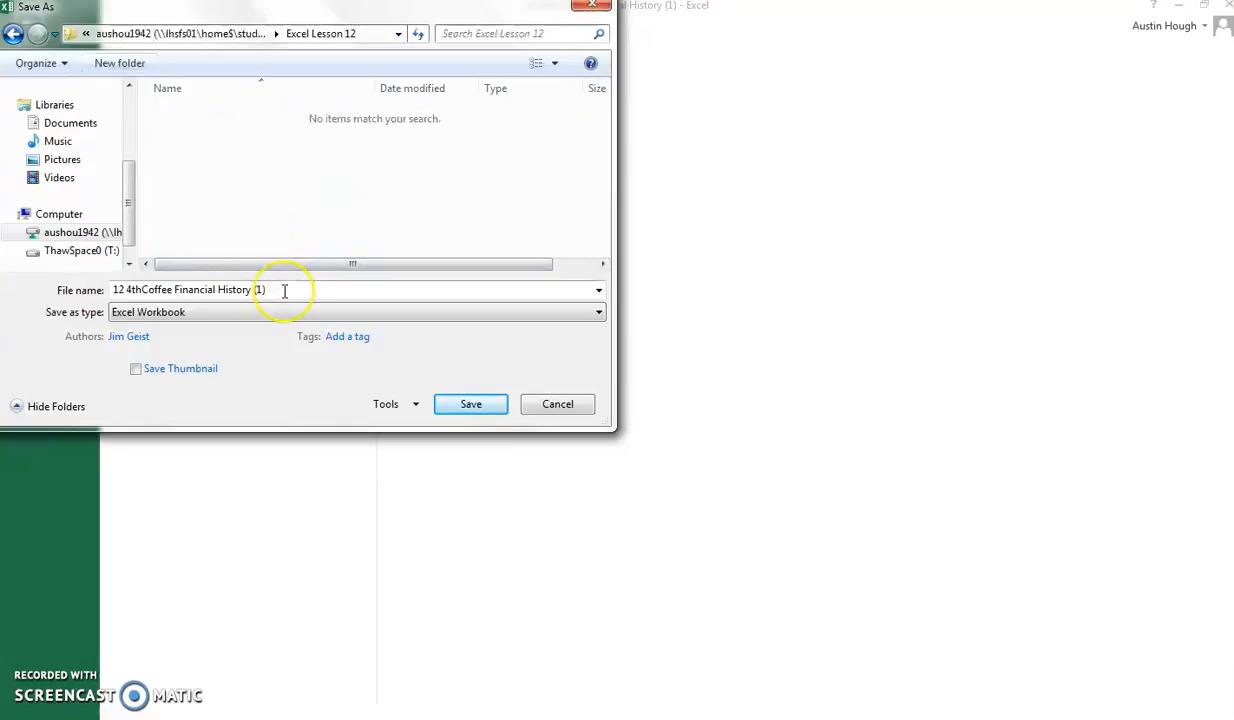
- Replace the file name with 12 Charts Solution and save the workbook in the Excel Lesson 12 folder
{"action": "key", "text": "ctrl+a"}
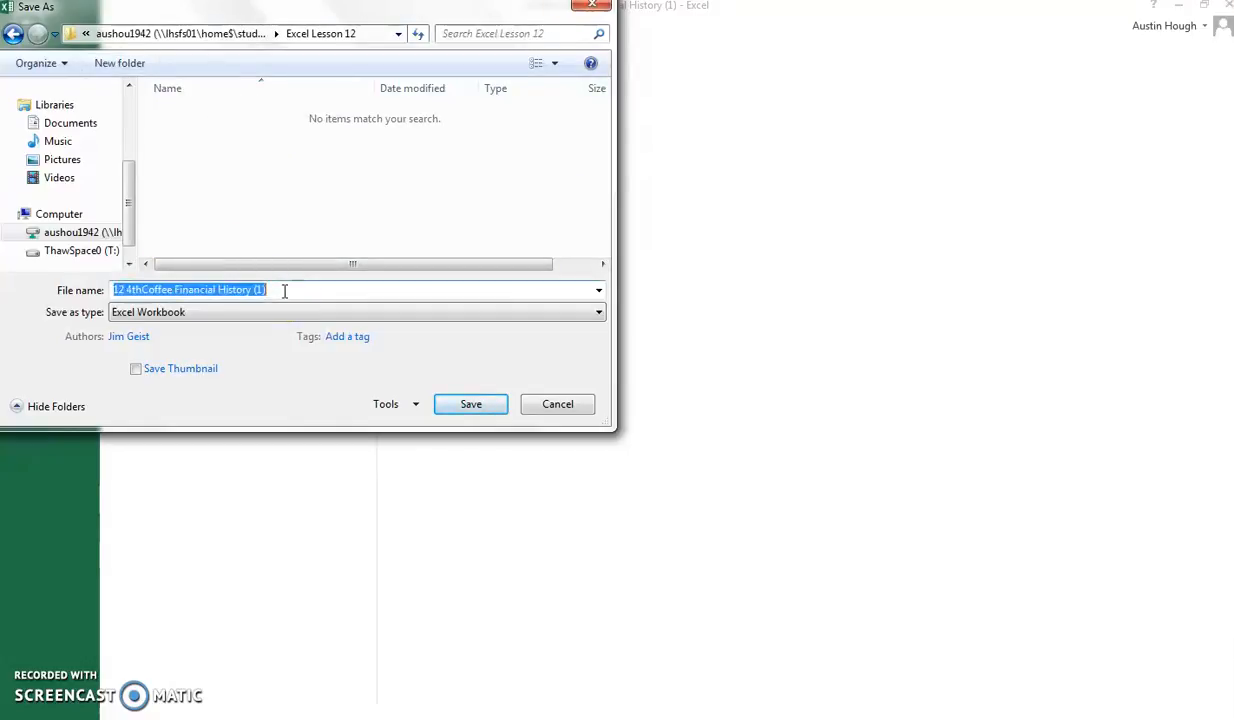
{"action": "key", "text": "BackSpace"}
{"action": "type", "text": "12 Charts Solution"}
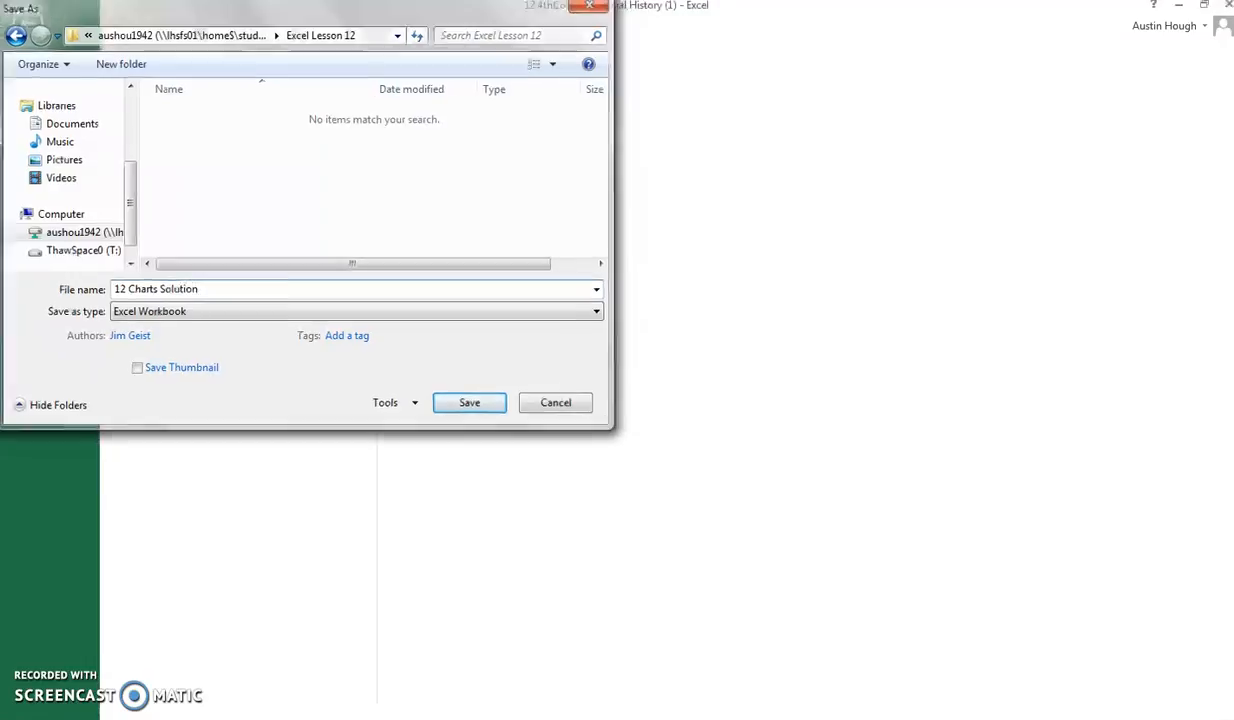
{"action": "key", "text": "Return"}
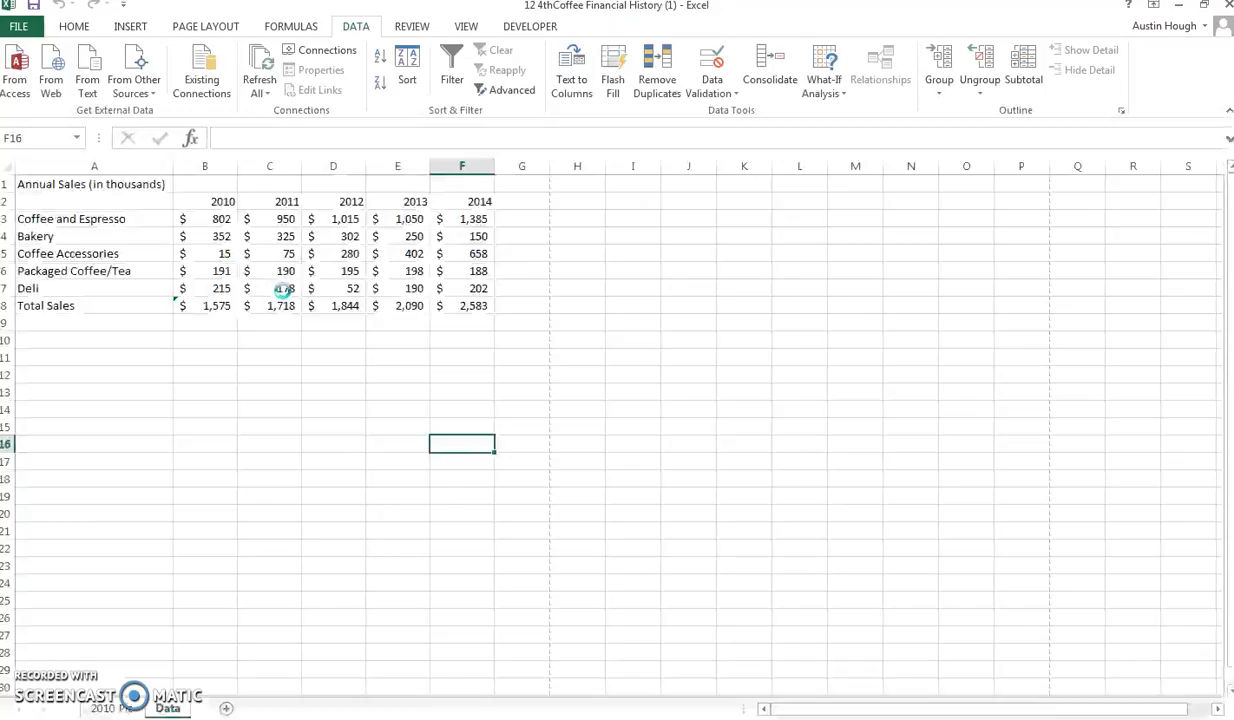